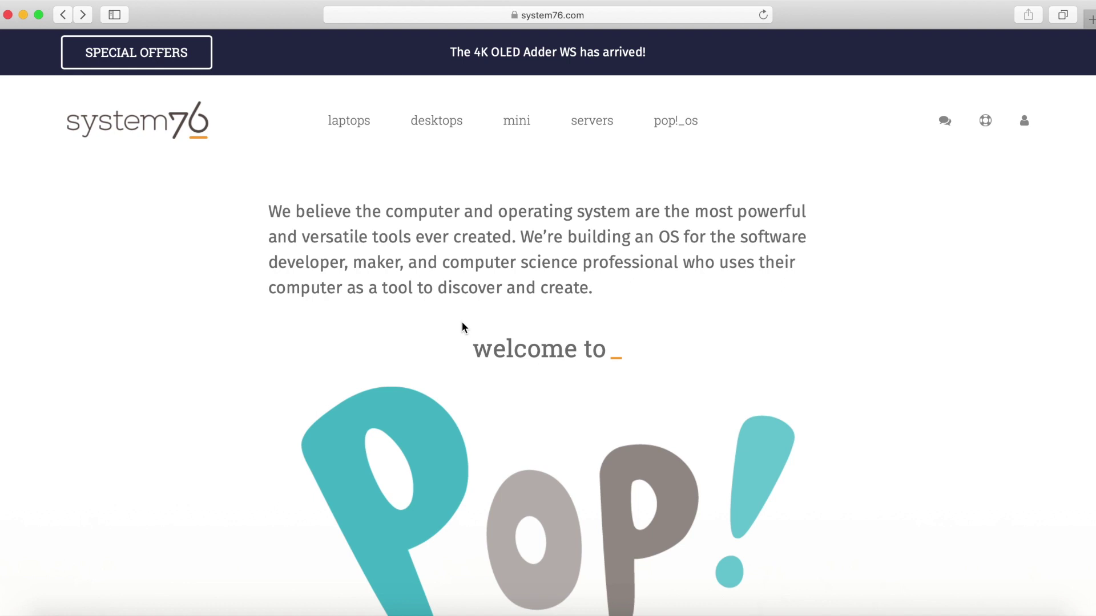
- Scroll the Pop!_OS page until the DOWNLOAD and DOWNLOAD LTS buttons are visible
{"action": "scroll", "coordinate": [462, 327], "scroll_direction": "down", "scroll_amount": 1}
{"action": "scroll", "coordinate": [462, 327], "scroll_direction": "down", "scroll_amount": 7}
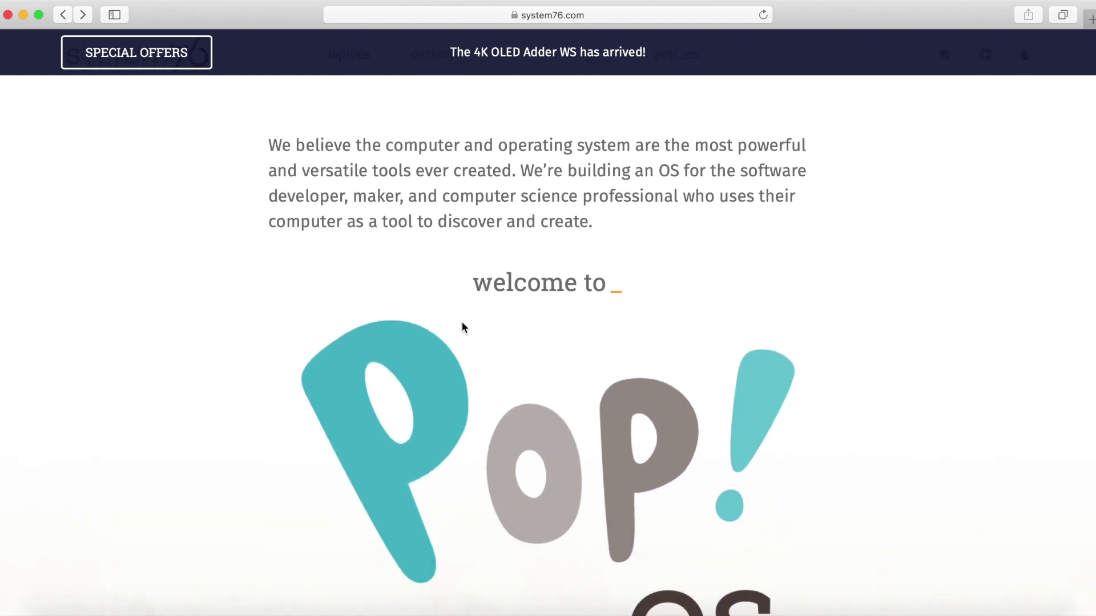
{"action": "scroll", "coordinate": [463, 327], "scroll_direction": "down", "scroll_amount": 1}
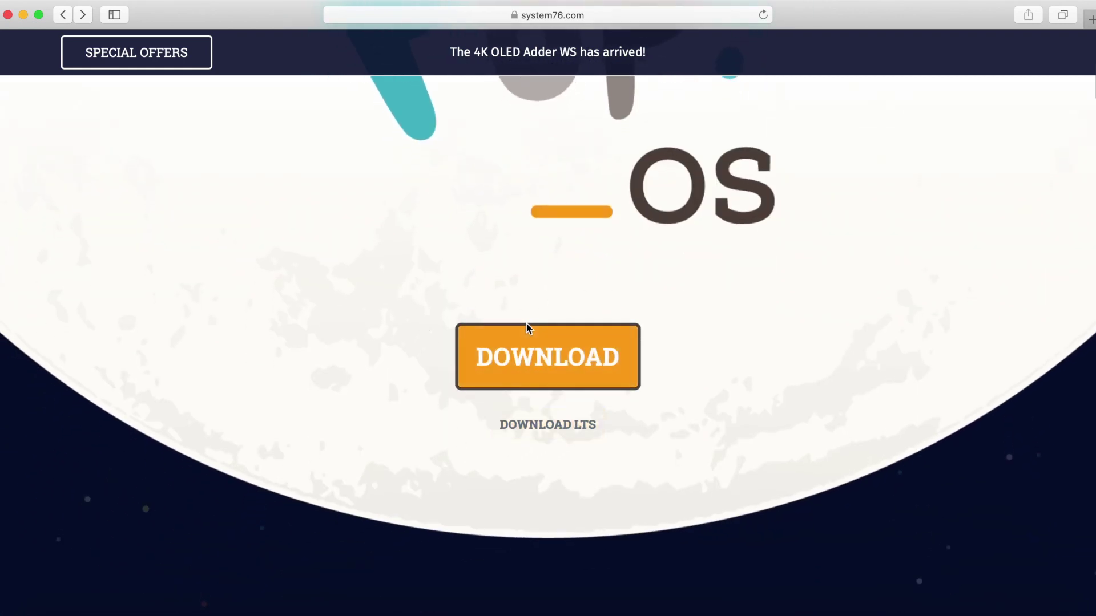
{"action": "scroll", "coordinate": [532, 286], "scroll_direction": "up", "scroll_amount": 8}
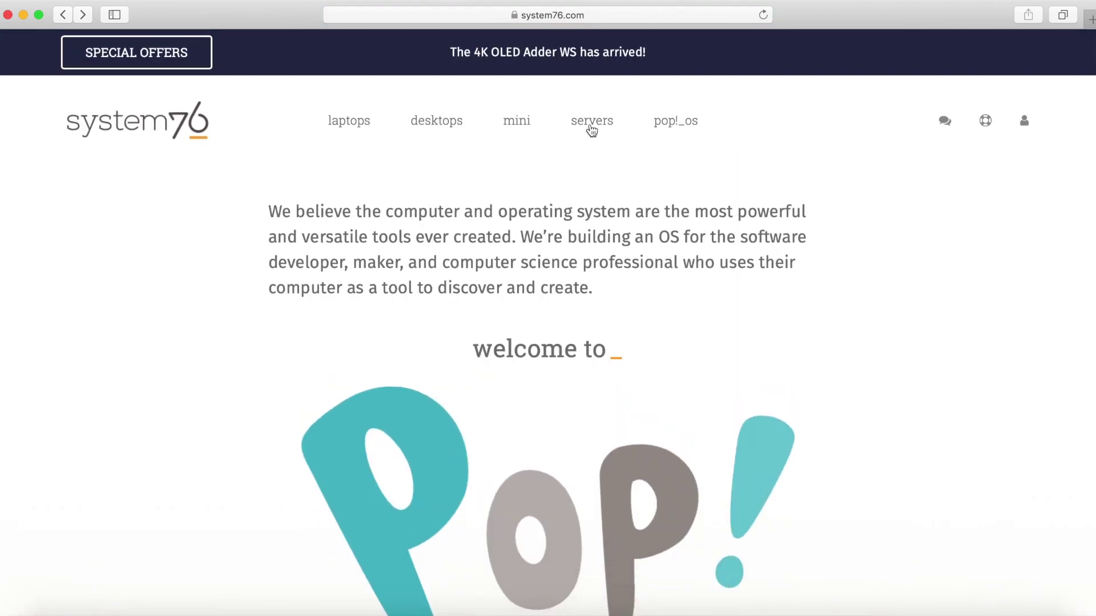
{"action": "scroll", "coordinate": [435, 294], "scroll_direction": "down", "scroll_amount": 8}
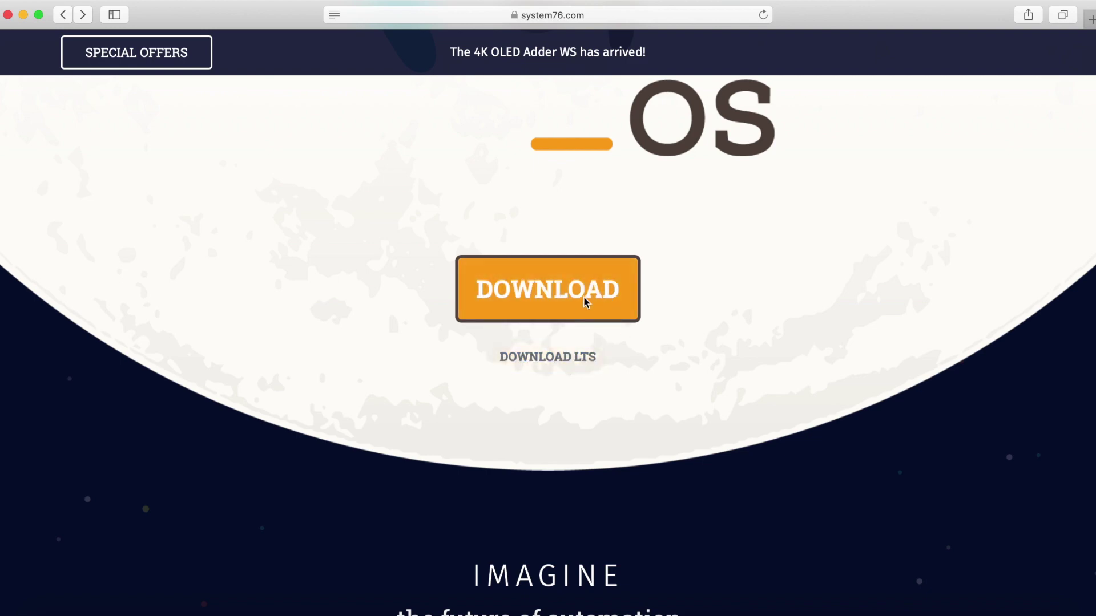
- Open the Pop!_OS 19.04 download options and look over the system requirements
{"action": "left_click", "coordinate": [635, 312]}
{"action": "left_click", "coordinate": [557, 295]}
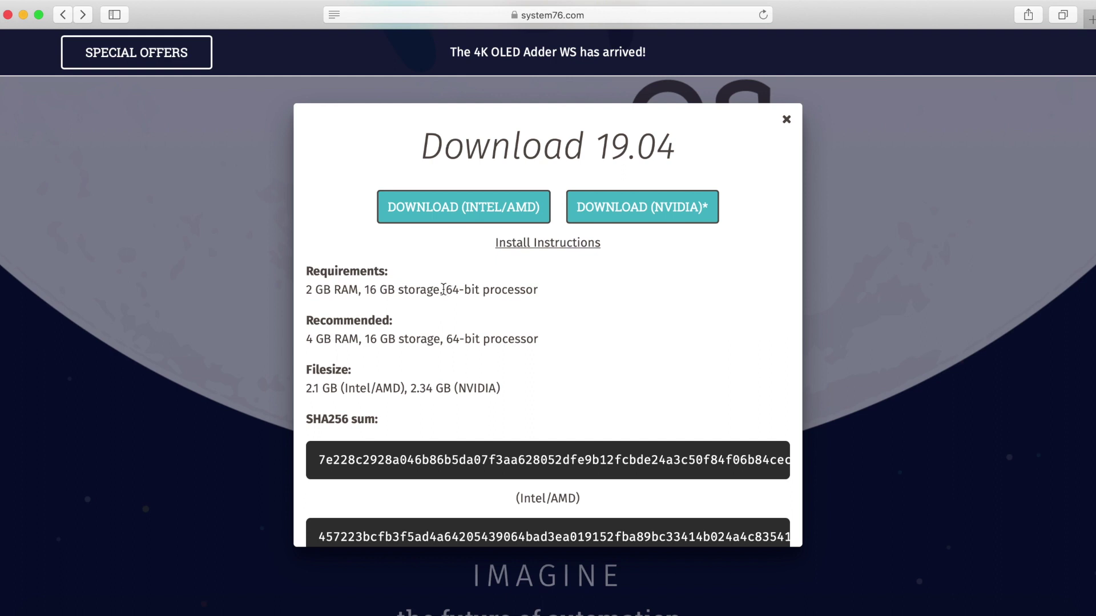
{"action": "left_click_drag", "start_coordinate": [536, 287], "coordinate": [295, 288]}
{"action": "left_click", "coordinate": [404, 329]}
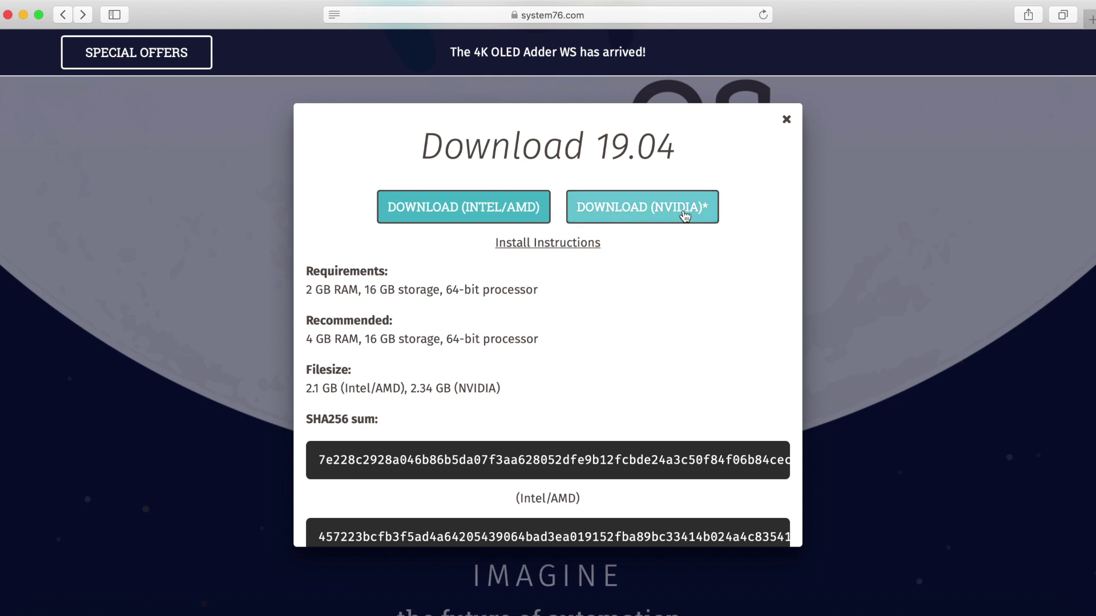
- Download the Intel/AMD ISO (pop-os_19.04_amd64_intel_10.iso) and check its progress in Downloads
{"action": "scroll", "coordinate": [627, 342], "scroll_direction": "down", "scroll_amount": 3}
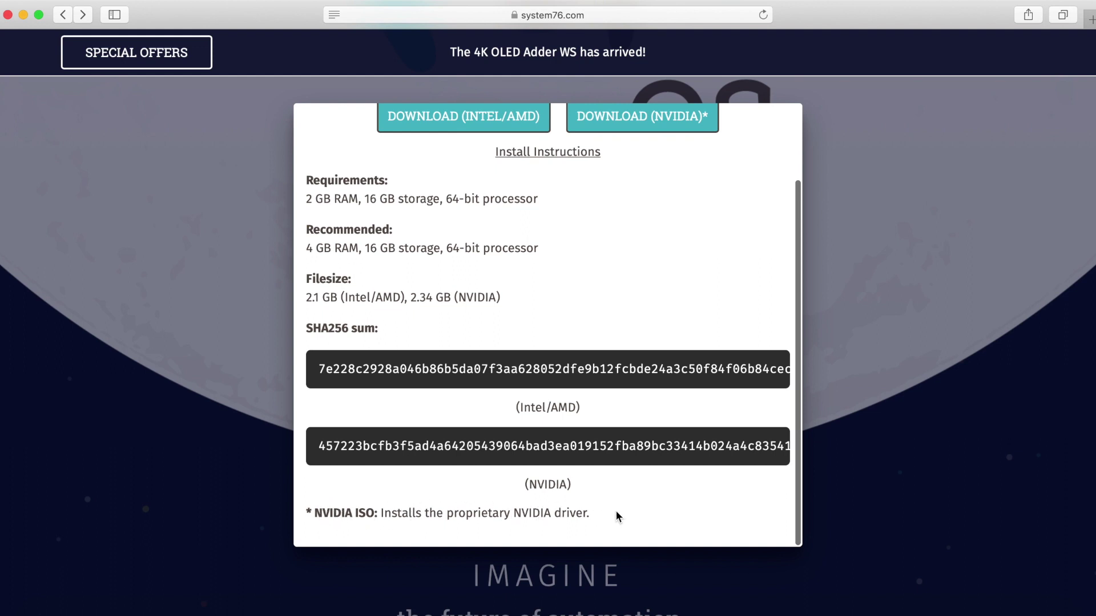
{"action": "scroll", "coordinate": [607, 495], "scroll_direction": "up", "scroll_amount": 3}
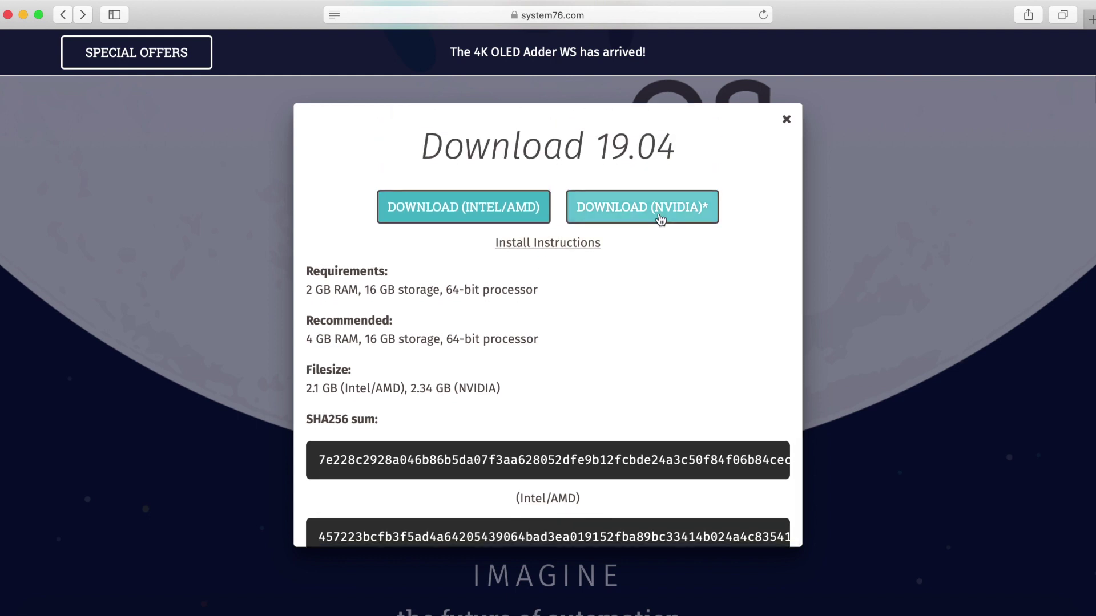
{"action": "left_click", "coordinate": [491, 215]}
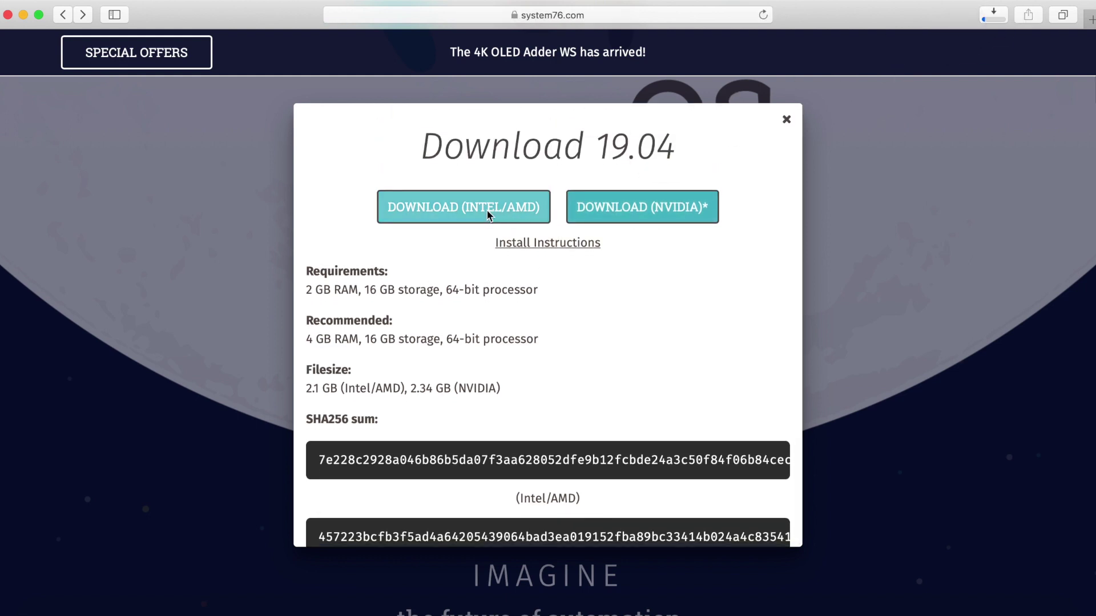
{"action": "left_click", "coordinate": [993, 14]}
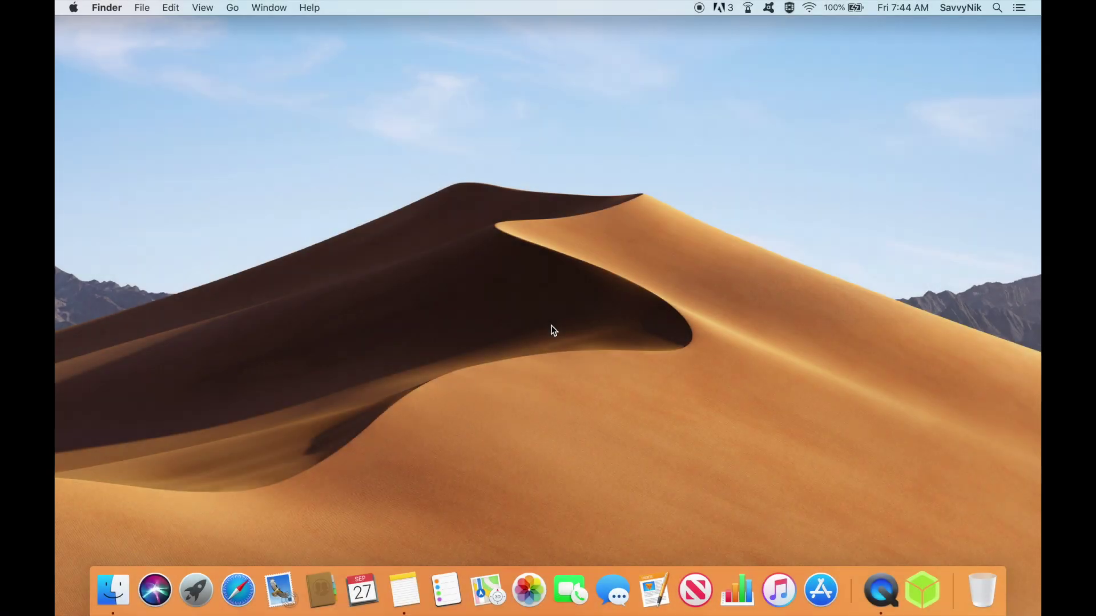
- Launch balenaEtcher from the Dock and bring up its Select image file chooser
{"action": "left_click", "coordinate": [921, 591]}
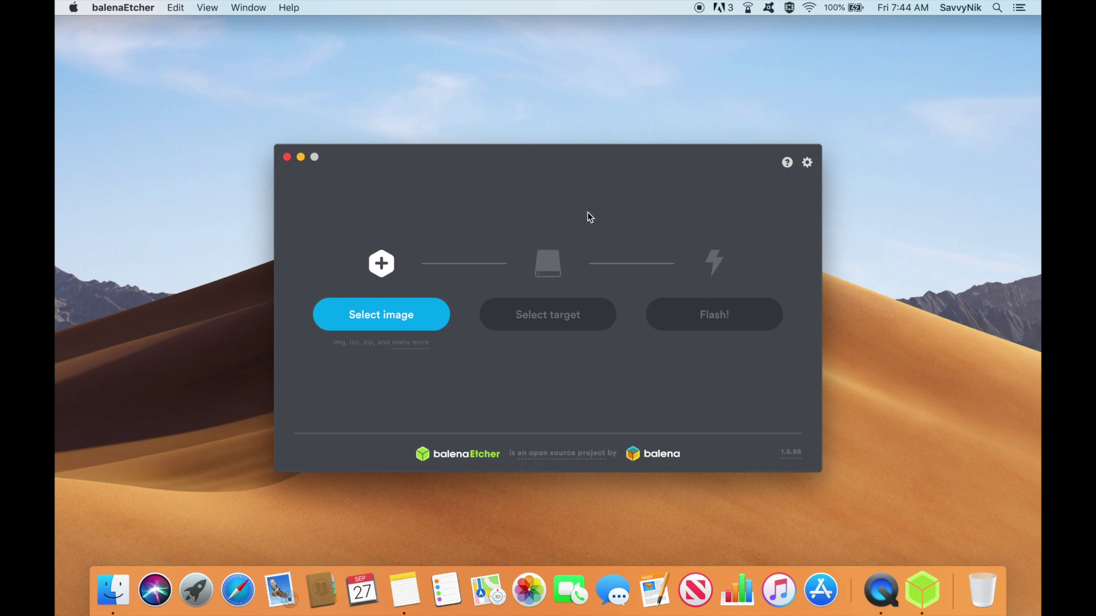
{"action": "left_click", "coordinate": [382, 316]}
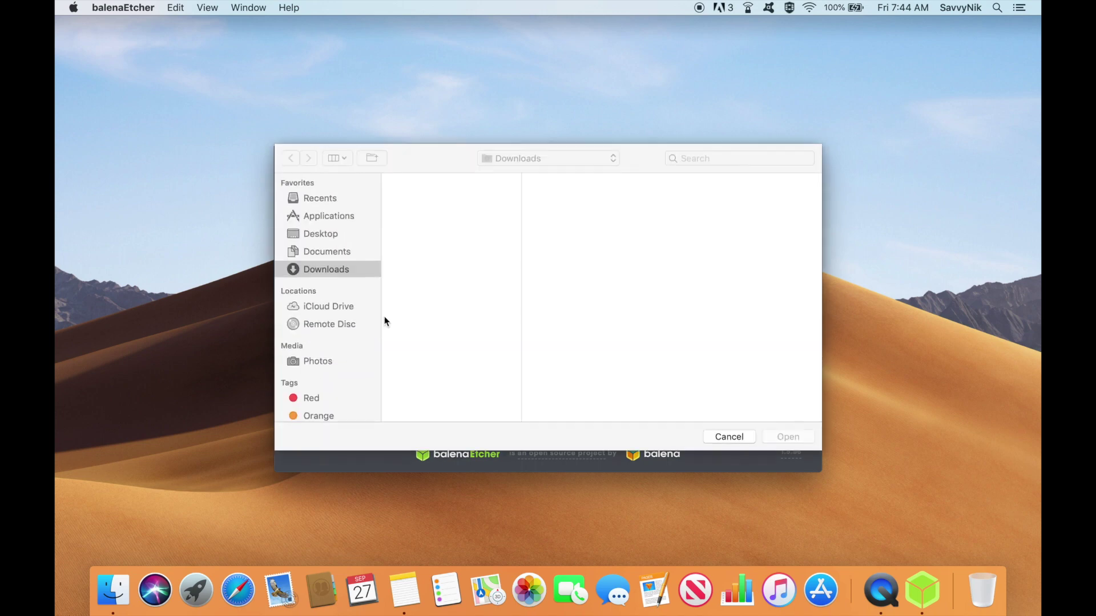
- Load pop-os_19.04_amd64_intel_10.iso from Downloads as the balenaEtcher image
{"action": "left_click", "coordinate": [466, 194]}
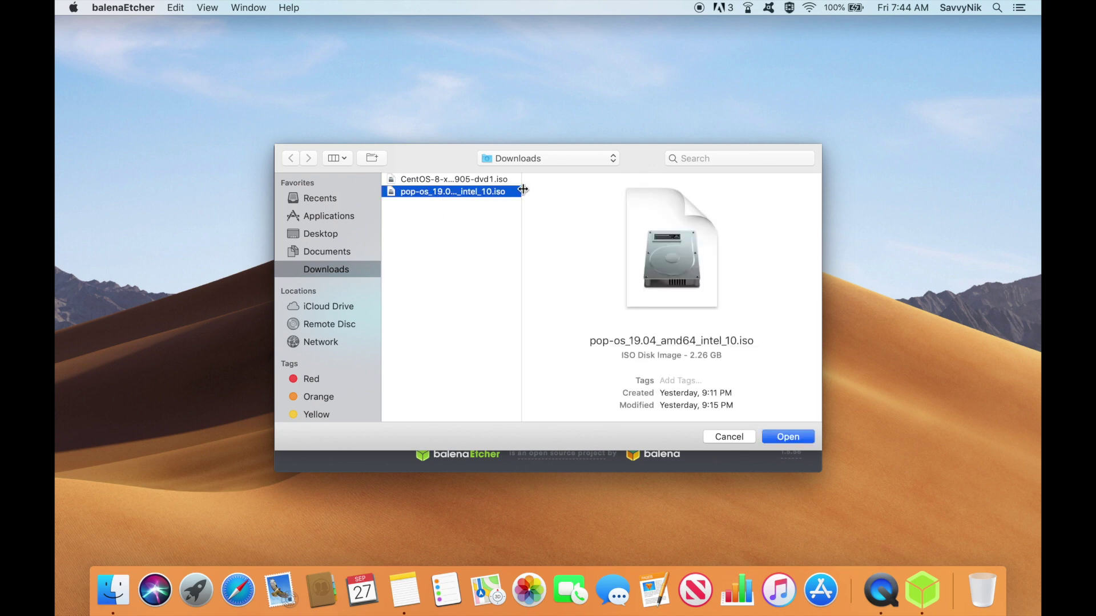
{"action": "left_click_drag", "start_coordinate": [523, 189], "coordinate": [619, 192]}
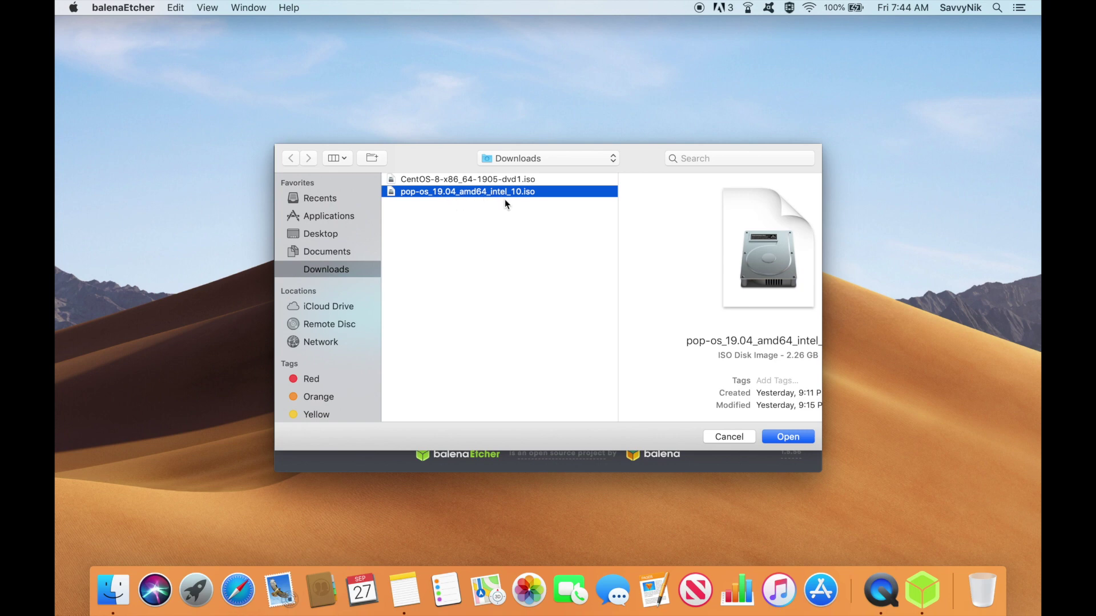
{"action": "left_click", "coordinate": [789, 438]}
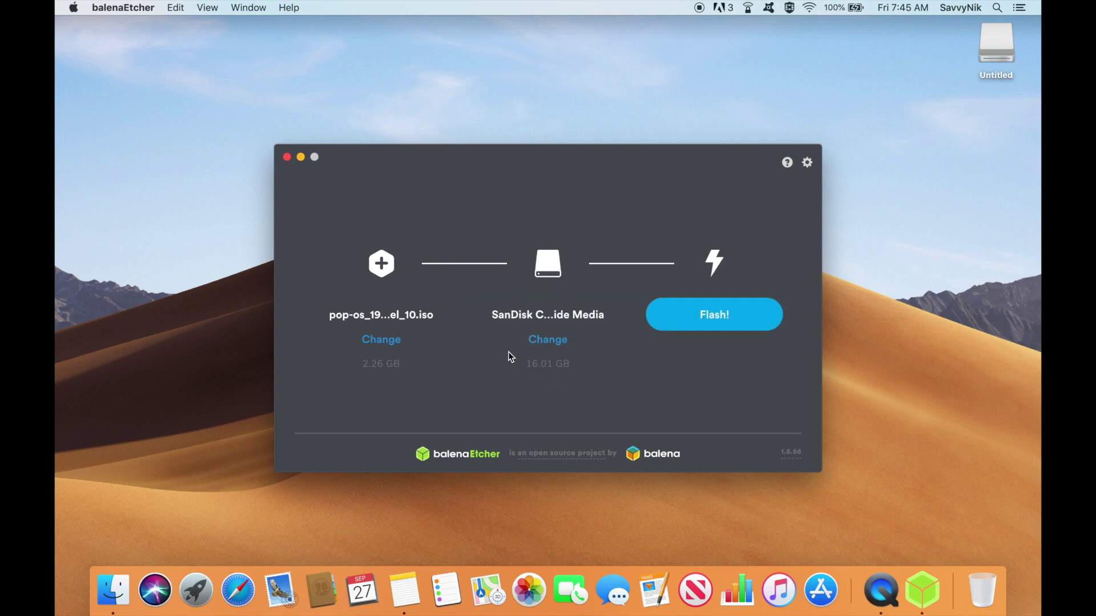
- Confirm the SanDisk drive as target and flash the ISO, authorising with the administrator password
{"action": "left_click", "coordinate": [539, 344]}
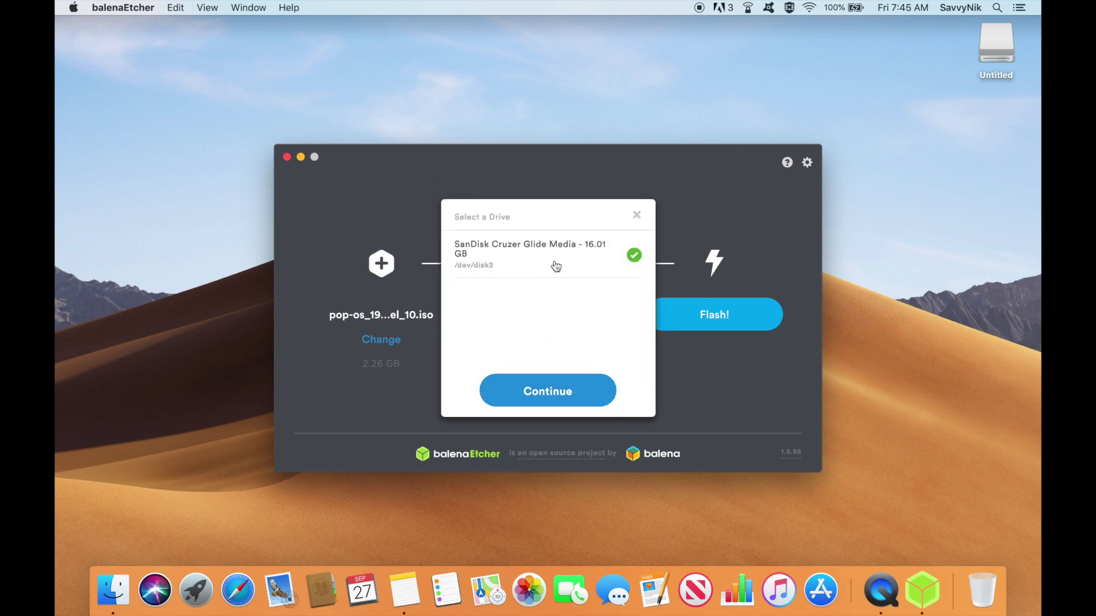
{"action": "left_click", "coordinate": [553, 391]}
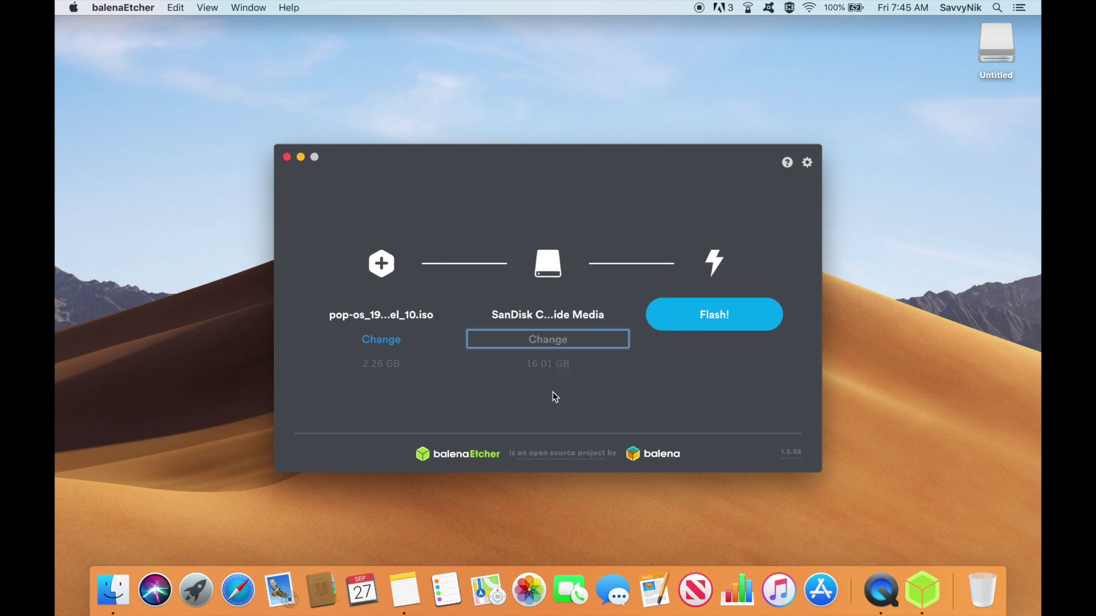
{"action": "left_click", "coordinate": [707, 311]}
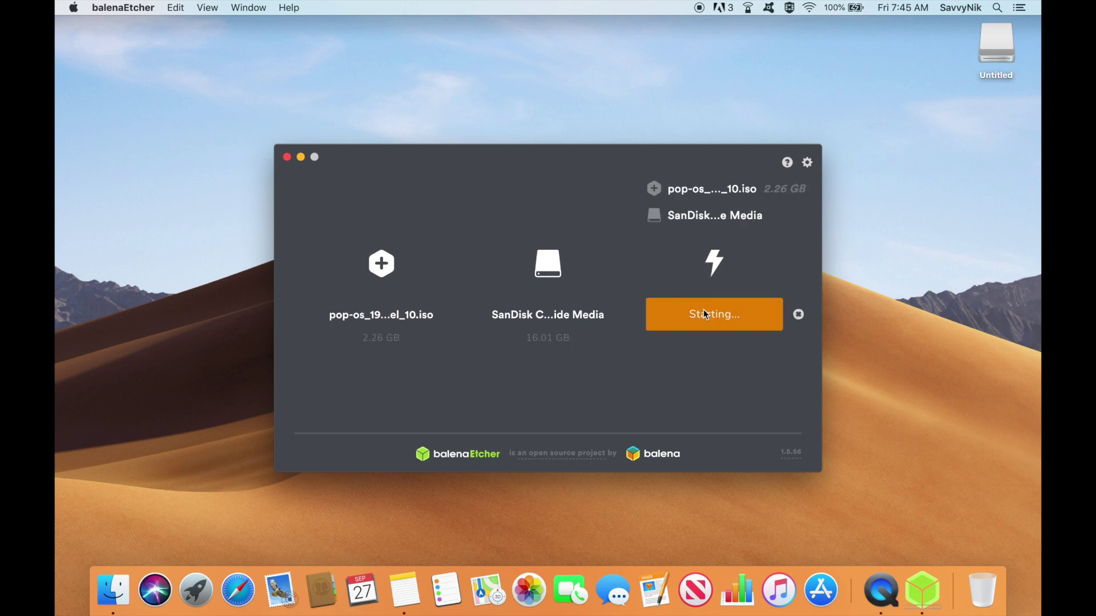
{"action": "type", "text": "********"}
{"action": "key", "text": "Return"}
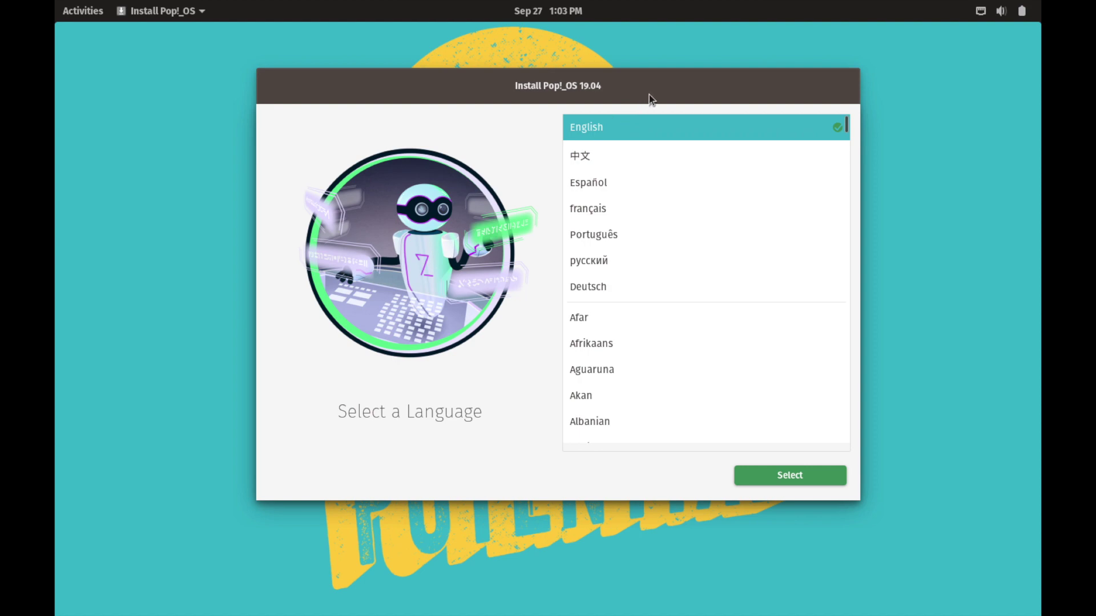
- Choose English with the United States of America region as the installer language
{"action": "left_click_drag", "start_coordinate": [584, 94], "coordinate": [580, 92]}
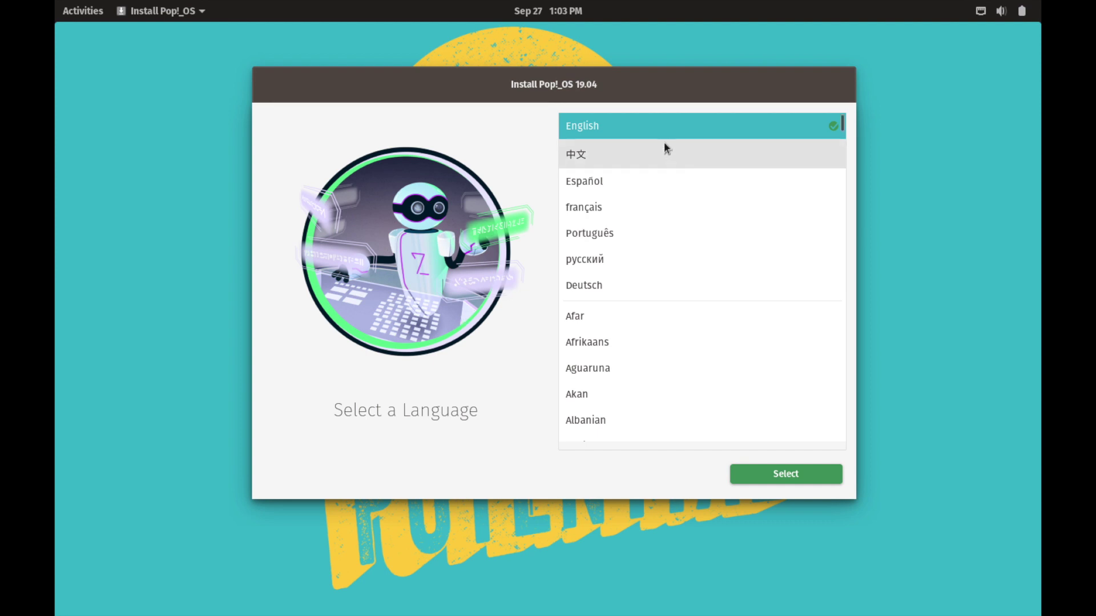
{"action": "left_click", "coordinate": [758, 474]}
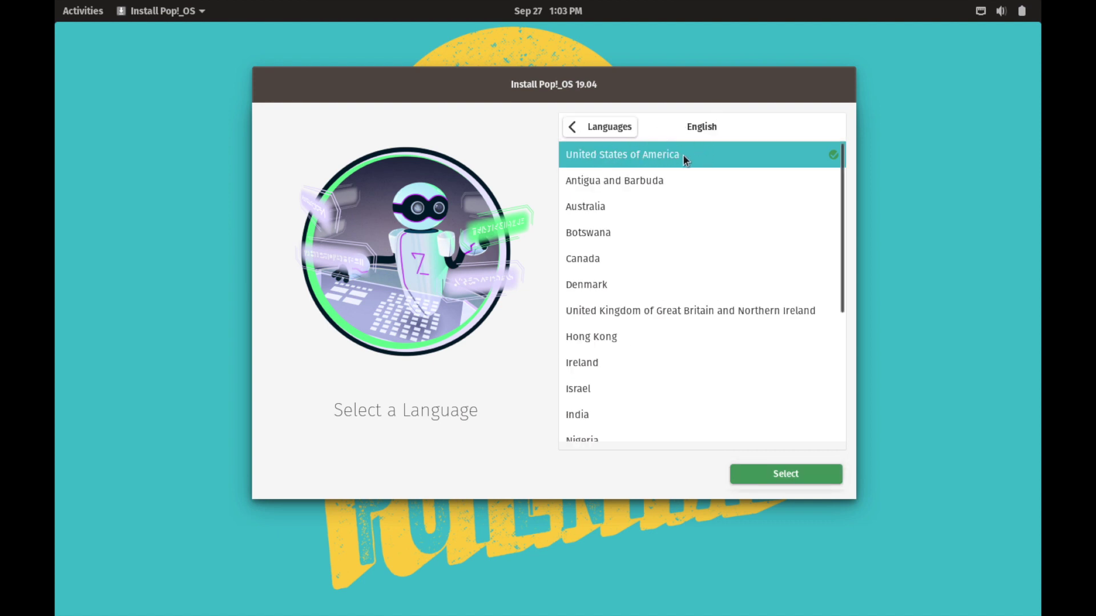
{"action": "left_click", "coordinate": [771, 474]}
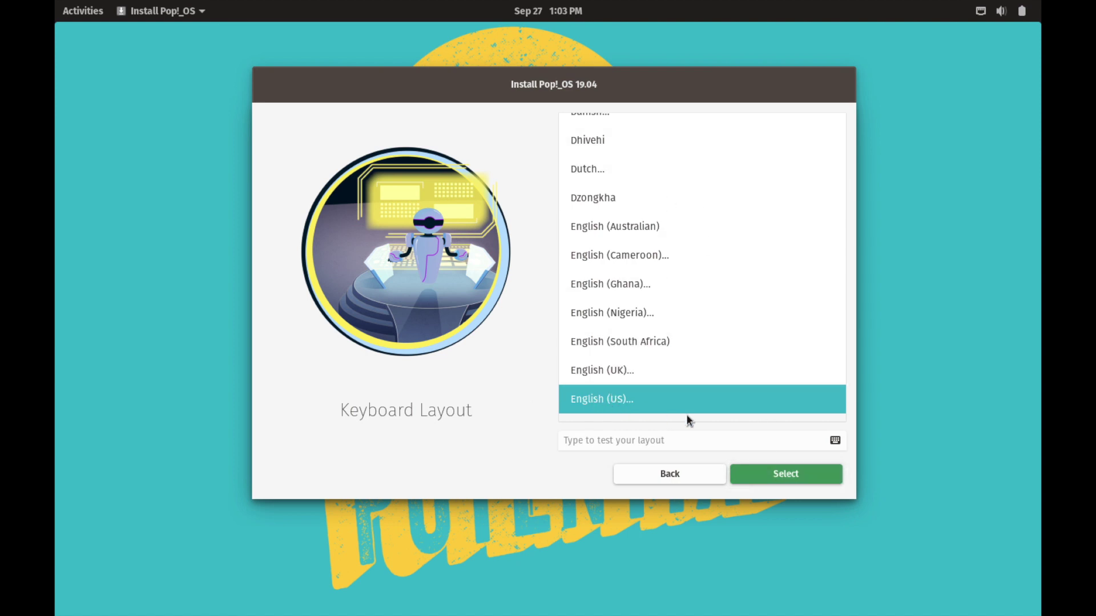
- Try English (US) in the test field, clear it, and accept the Default English (US) layout
{"action": "left_click", "coordinate": [684, 441]}
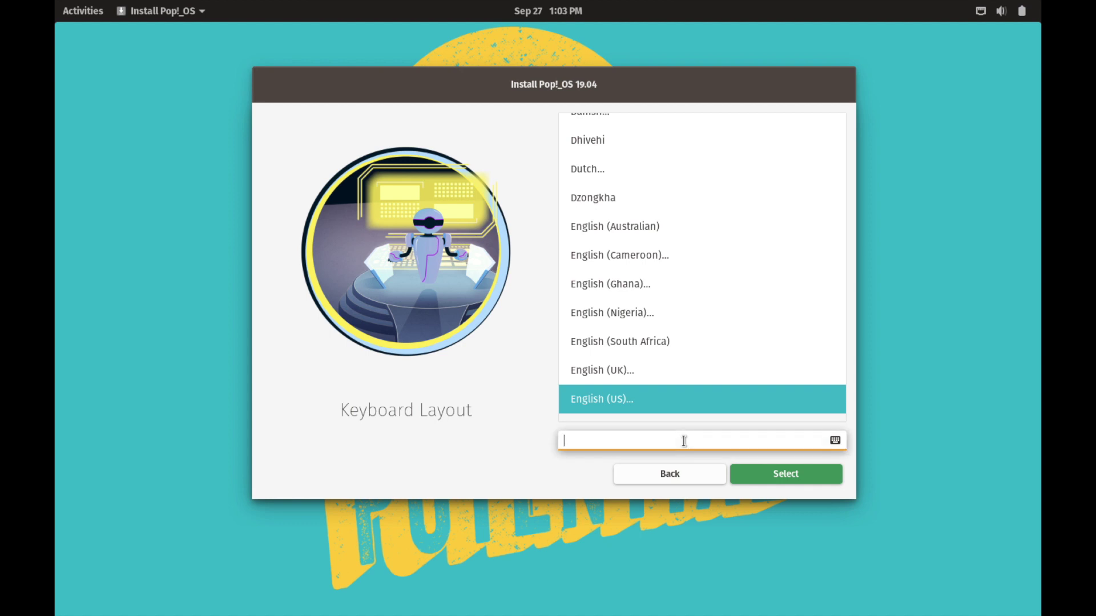
{"action": "type", "text": "tajelkjralksdjf"}
{"action": "double_click", "coordinate": [682, 438]}
{"action": "key", "text": "BackSpace"}
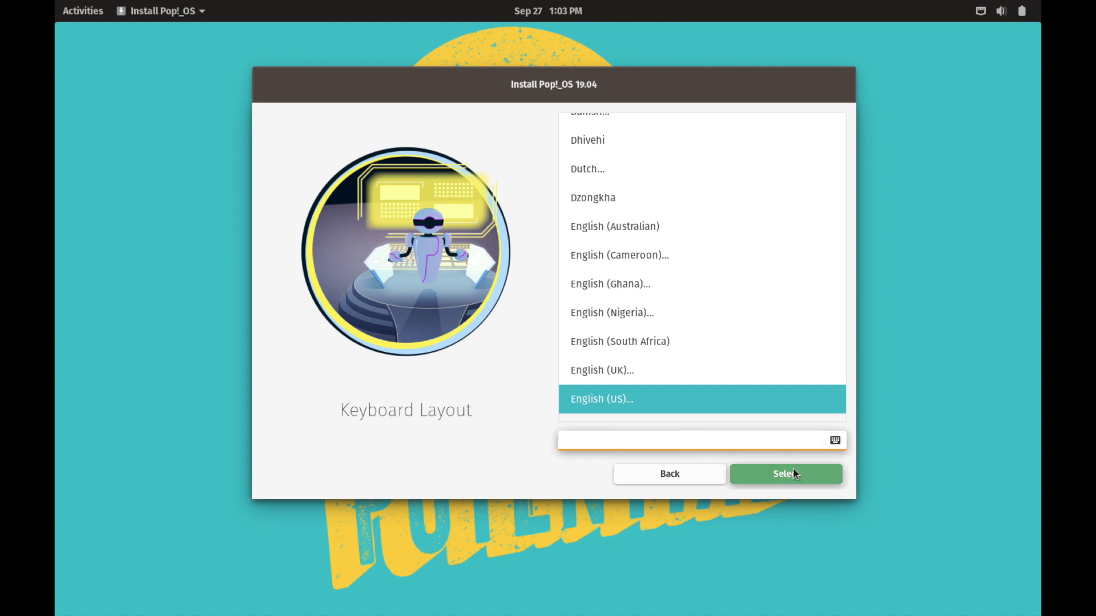
{"action": "left_click", "coordinate": [786, 472]}
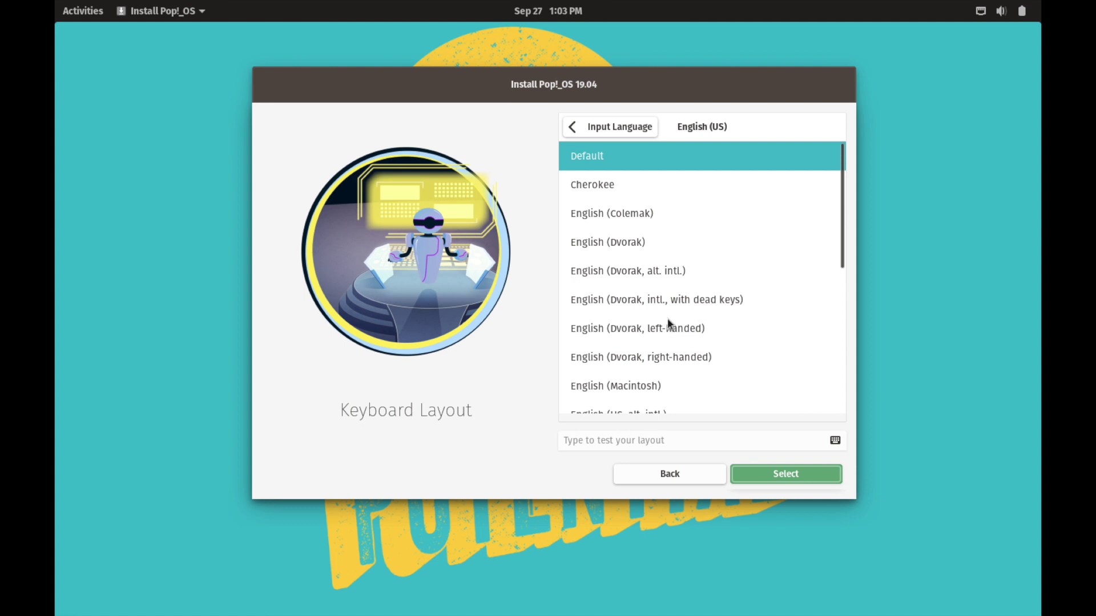
{"action": "key", "text": "Return"}
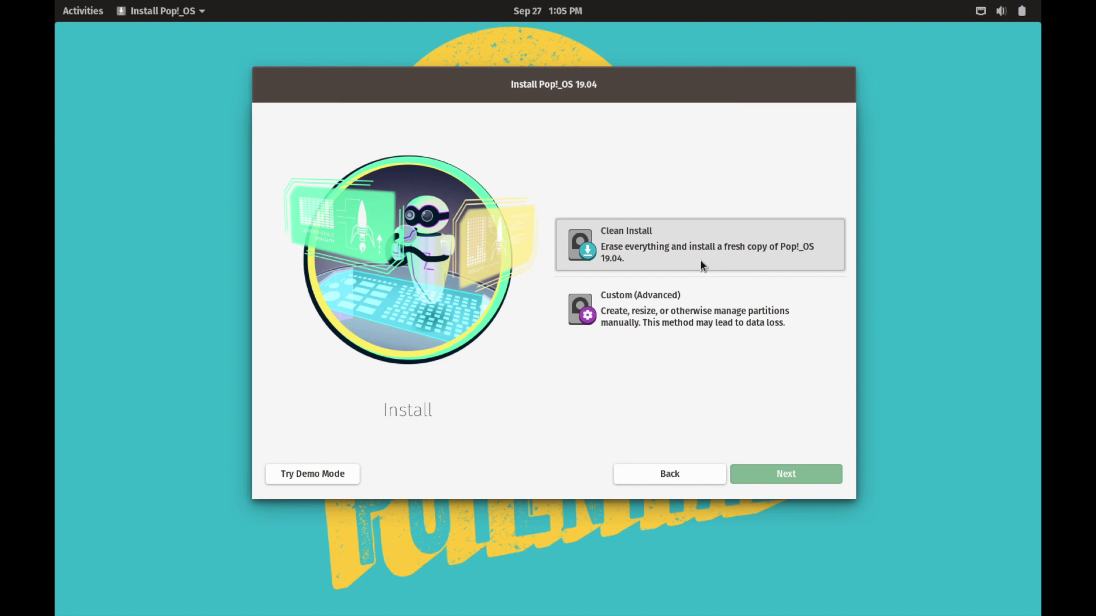
- Choose Clean Install and erase the ATA VBOX HARDDISK (18.3 GiB) drive for installation
{"action": "left_click", "coordinate": [619, 249]}
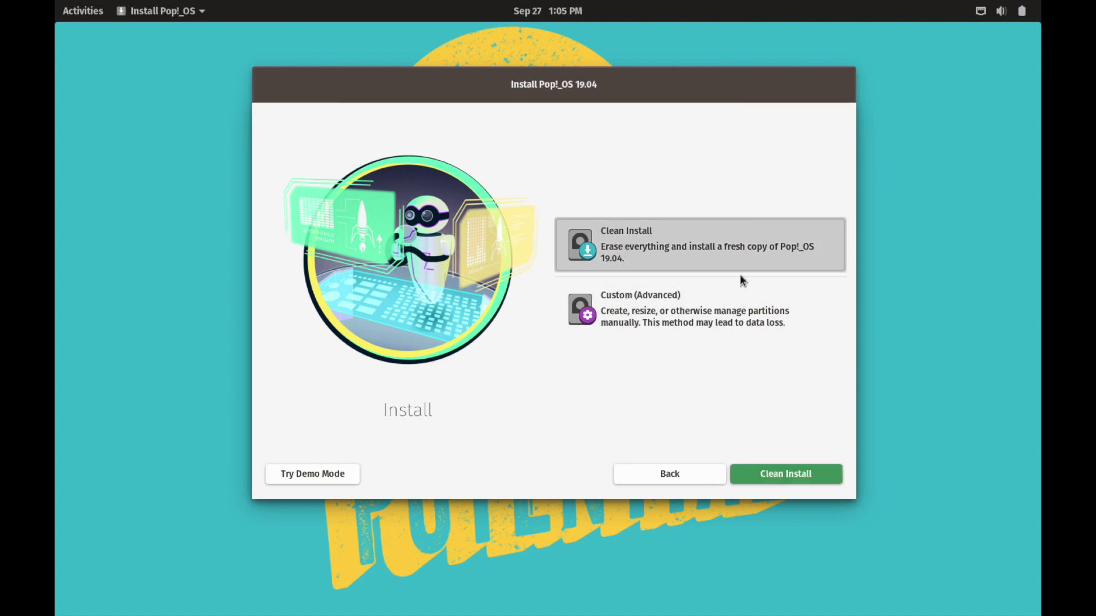
{"action": "left_click", "coordinate": [799, 473]}
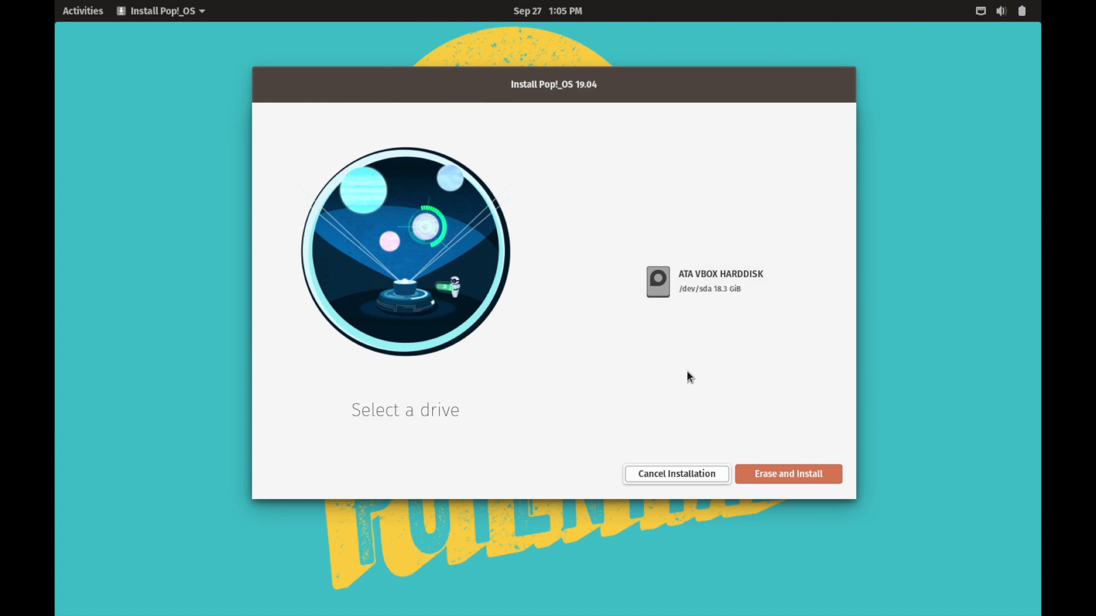
{"action": "left_click", "coordinate": [714, 281]}
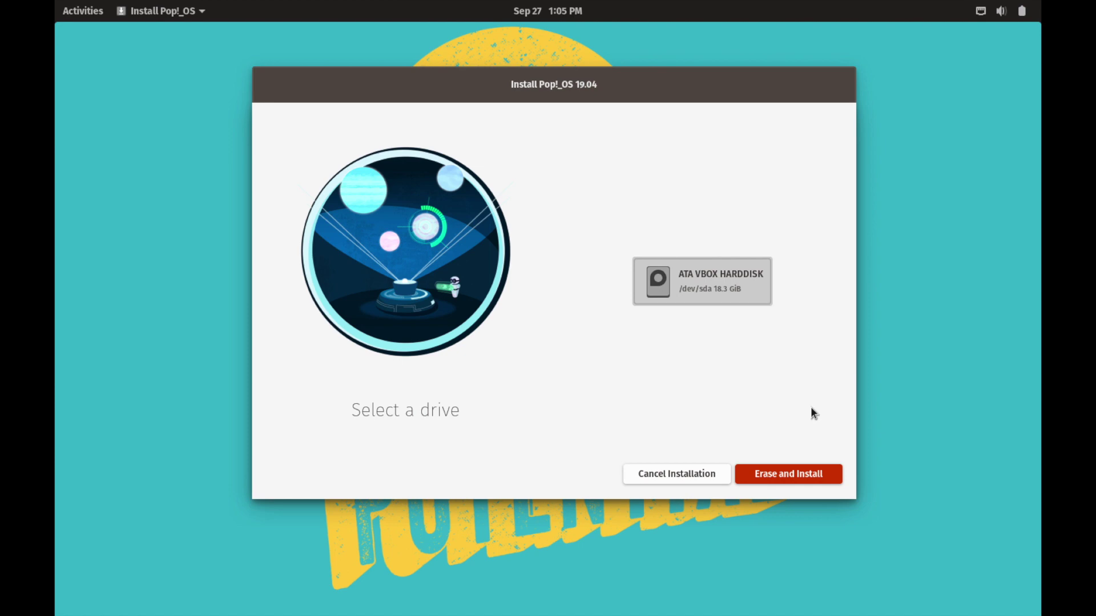
{"action": "left_click", "coordinate": [782, 474]}
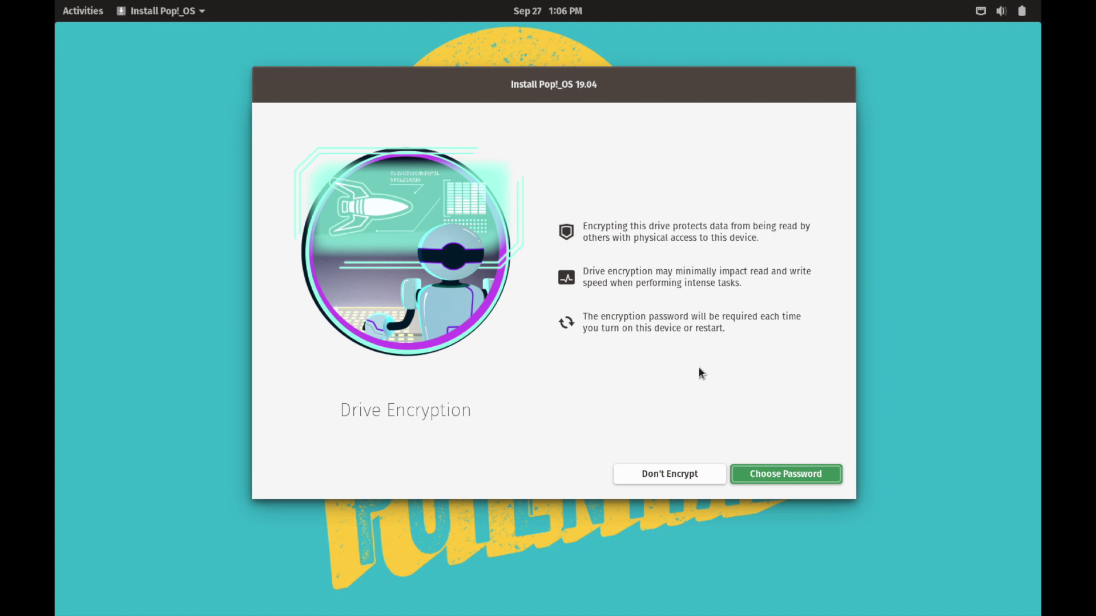
- Encrypt the drive by entering and confirming an encryption password, then set it
{"action": "left_click", "coordinate": [759, 471]}
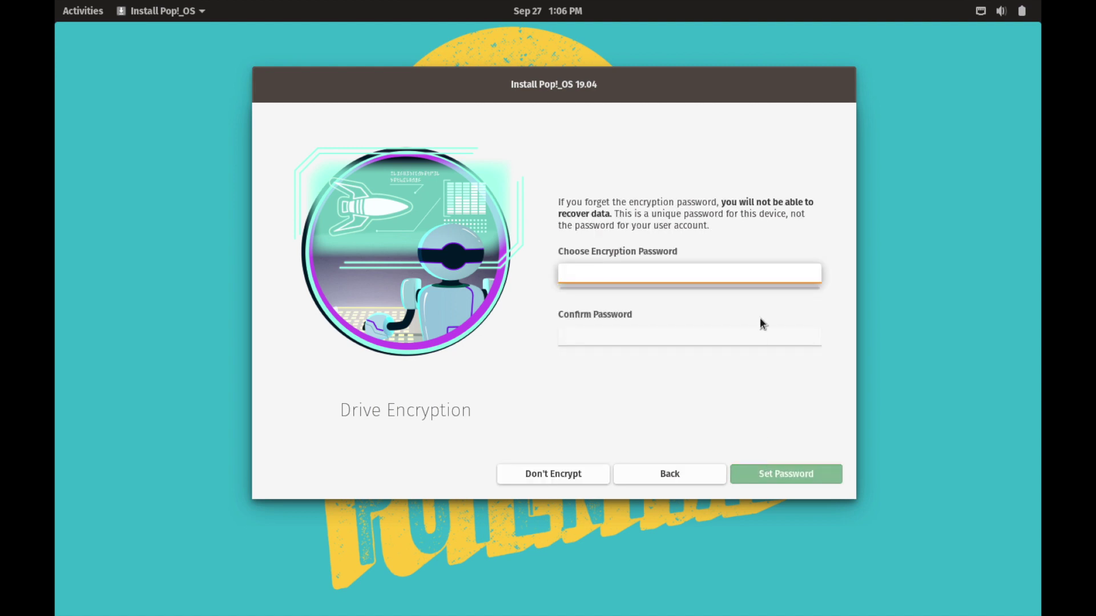
{"action": "type", "text": "password"}
{"action": "key", "text": "Tab"}
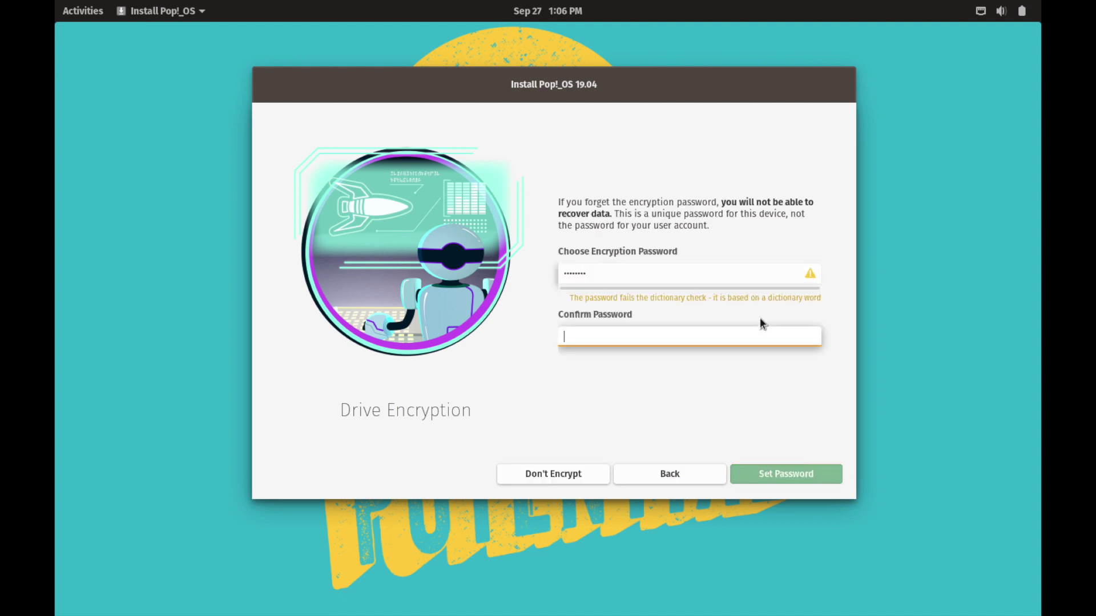
{"action": "type", "text": "password"}
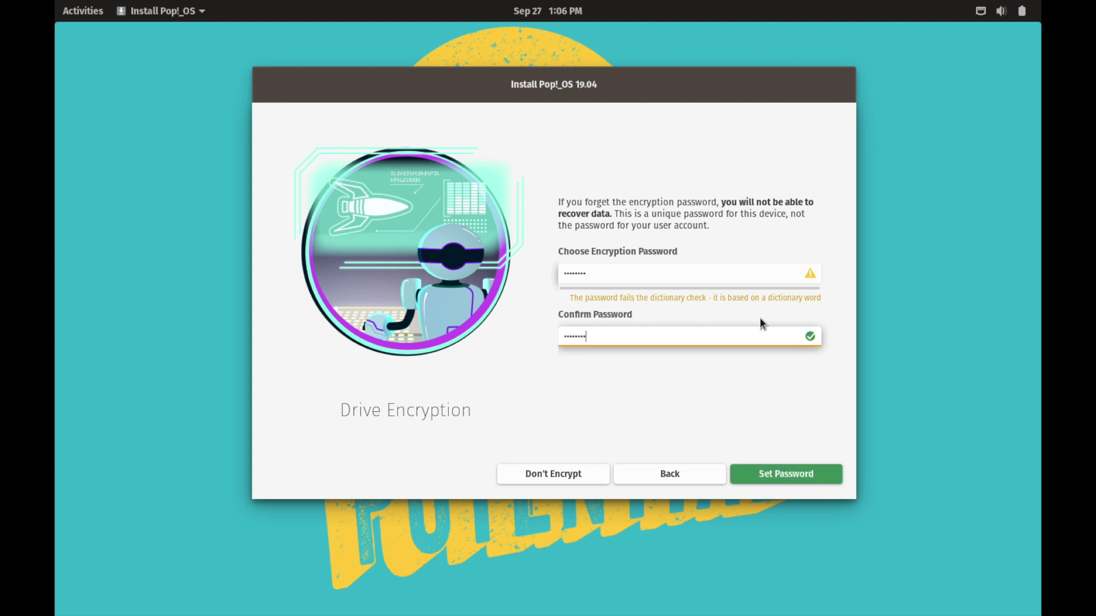
{"action": "left_click", "coordinate": [773, 468]}
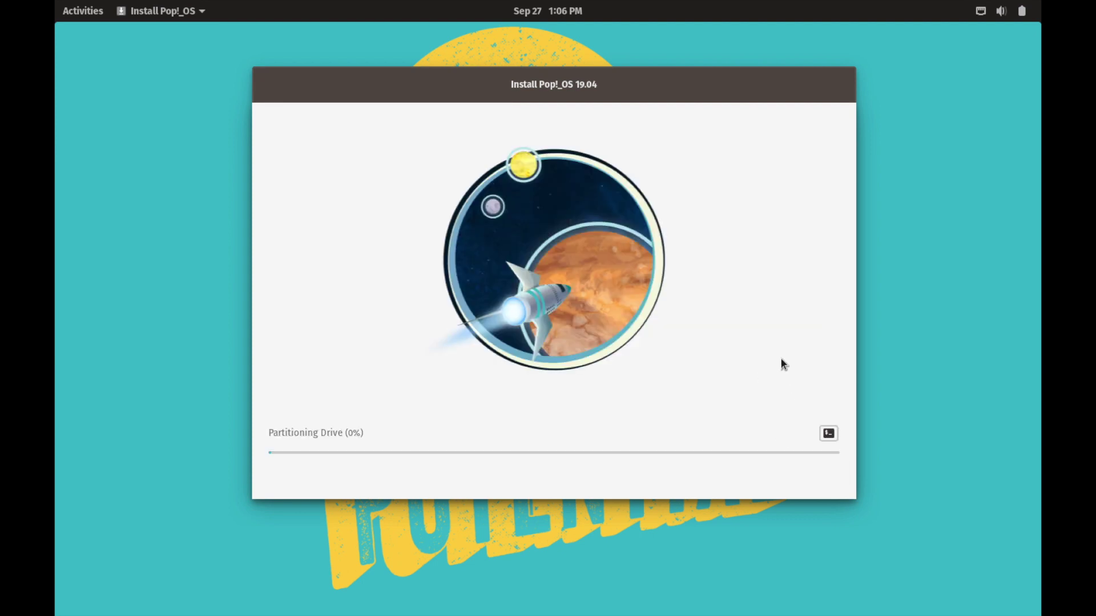
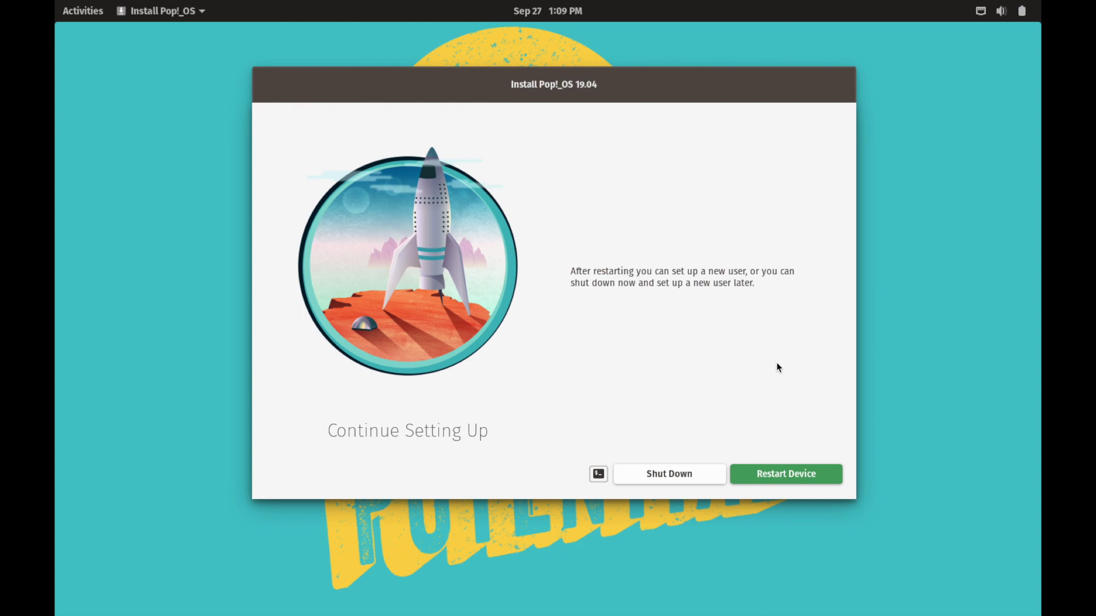
- Restart into the new install and unlock the cryptdata disk with its encryption passphrase
{"action": "left_click", "coordinate": [765, 472]}
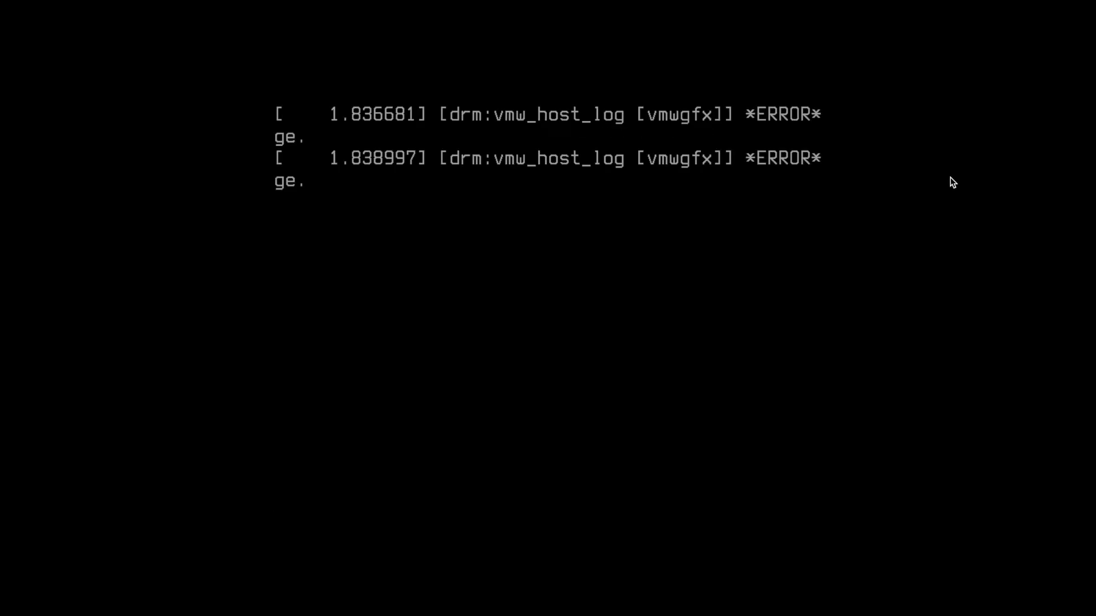
{"action": "type", "text": "********"}
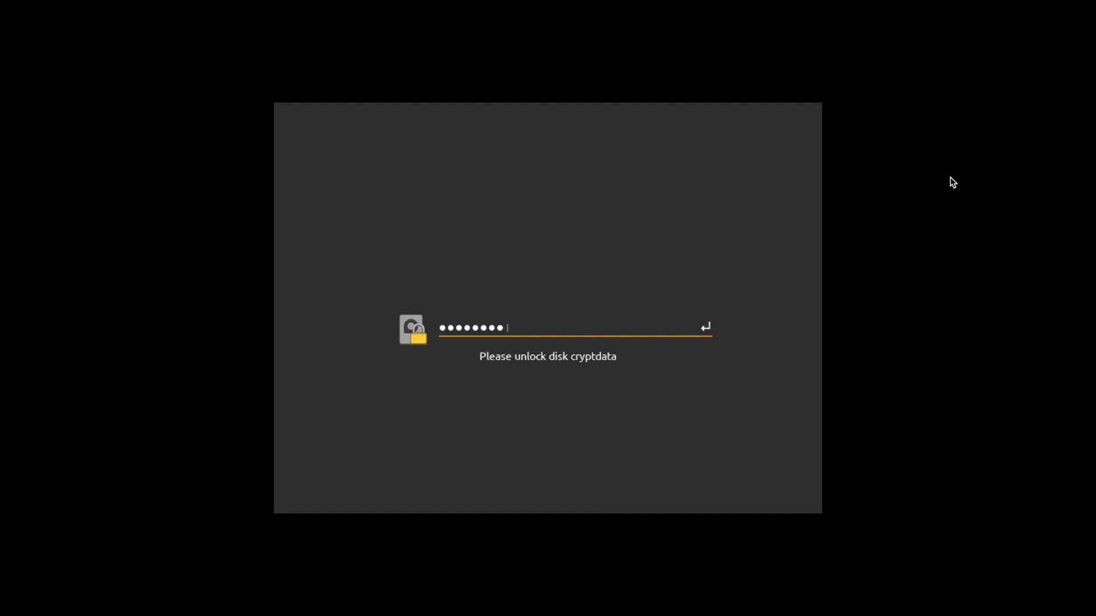
{"action": "key", "text": "Return"}
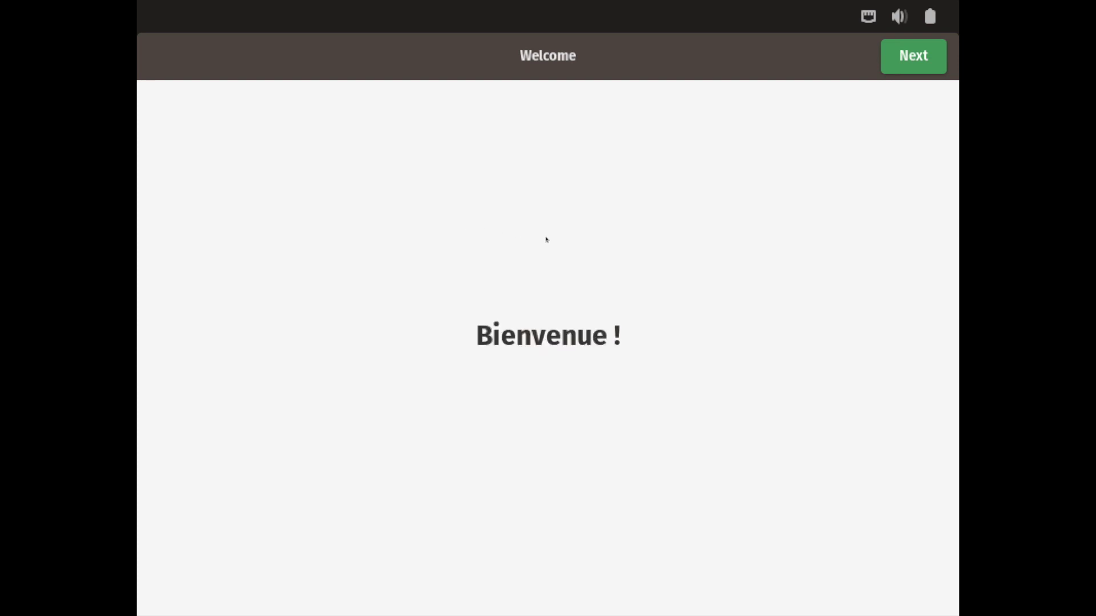
- Keep the English (US) keyboard layout and turn Location Services off
{"action": "left_click", "coordinate": [895, 64]}
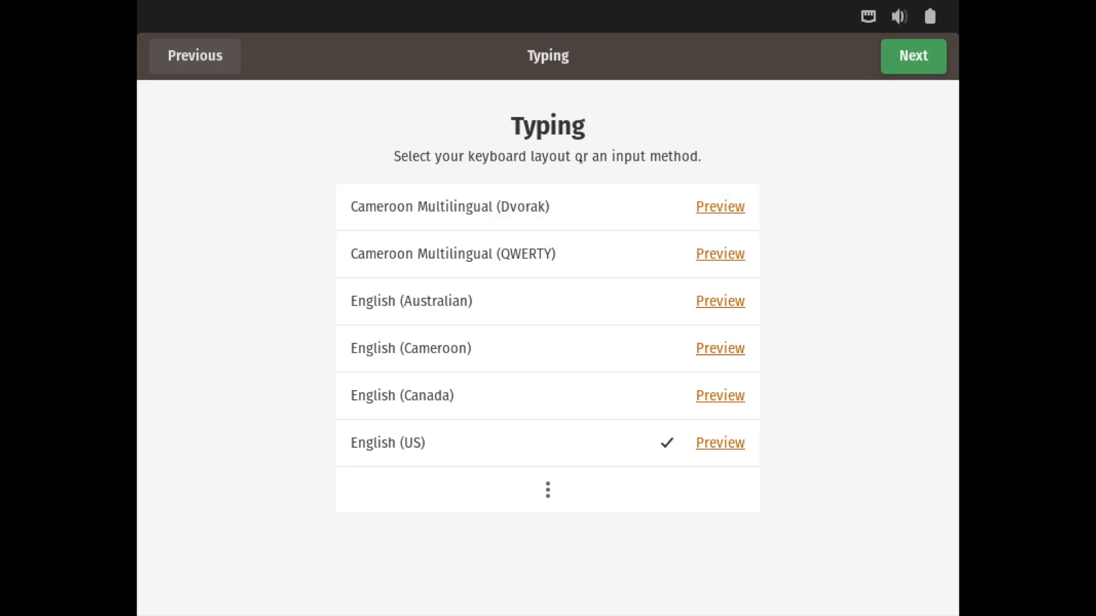
{"action": "left_click", "coordinate": [919, 59]}
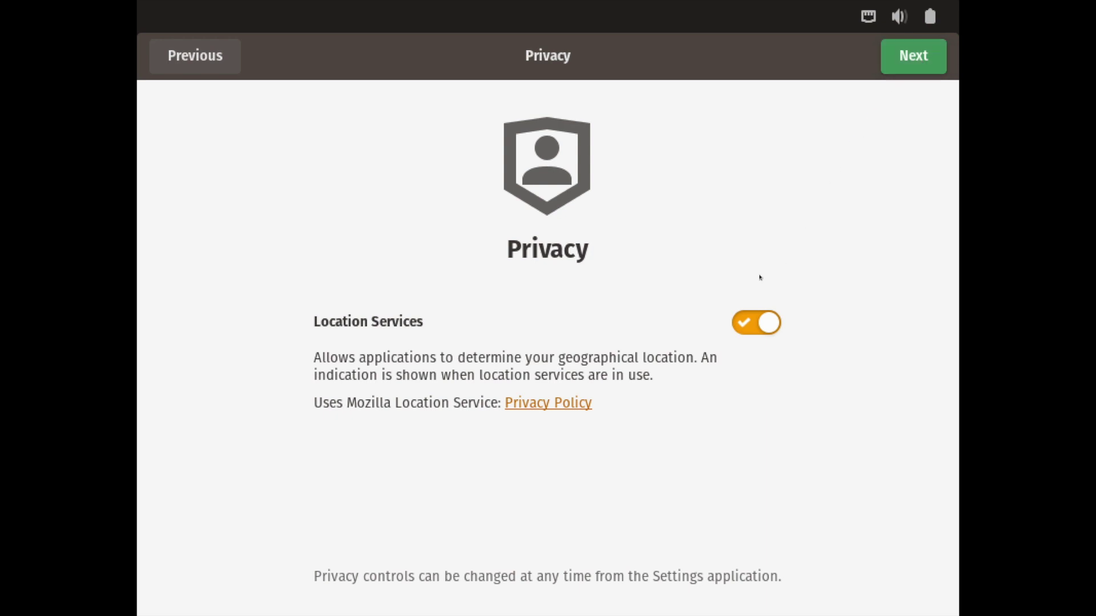
{"action": "left_click", "coordinate": [762, 322]}
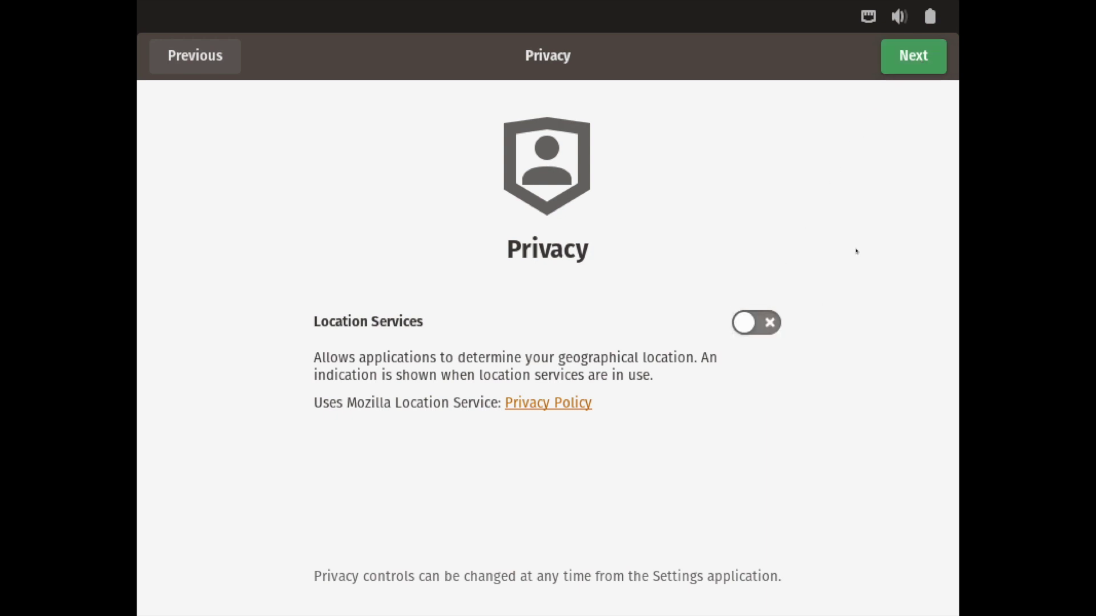
{"action": "left_click", "coordinate": [913, 69]}
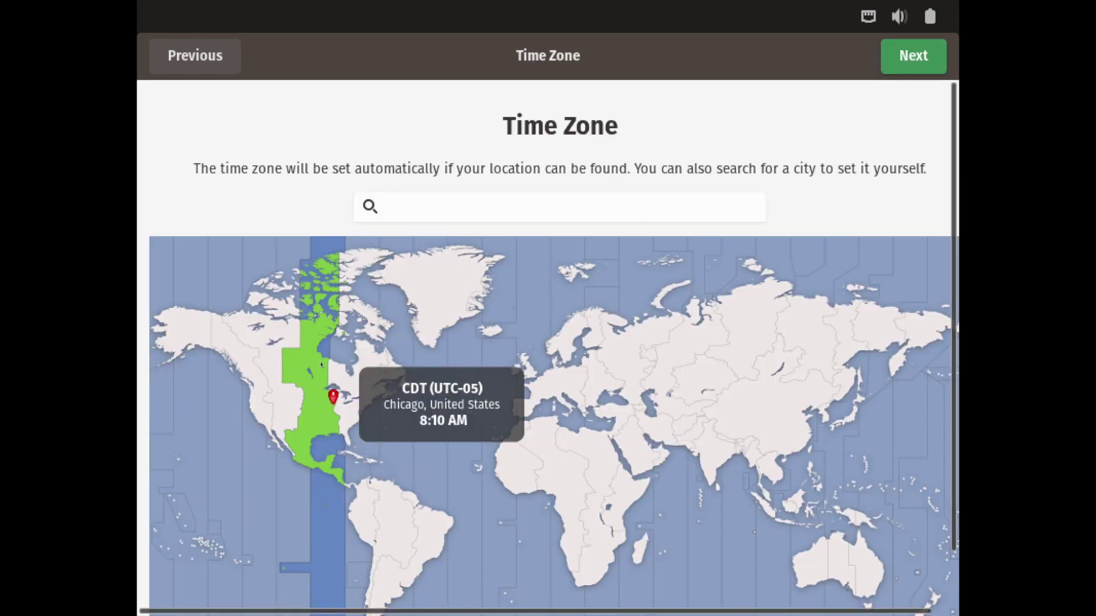
- Set the time zone to MST (UTC-07) Phoenix, United States on the map and continue
{"action": "left_click", "coordinate": [323, 396]}
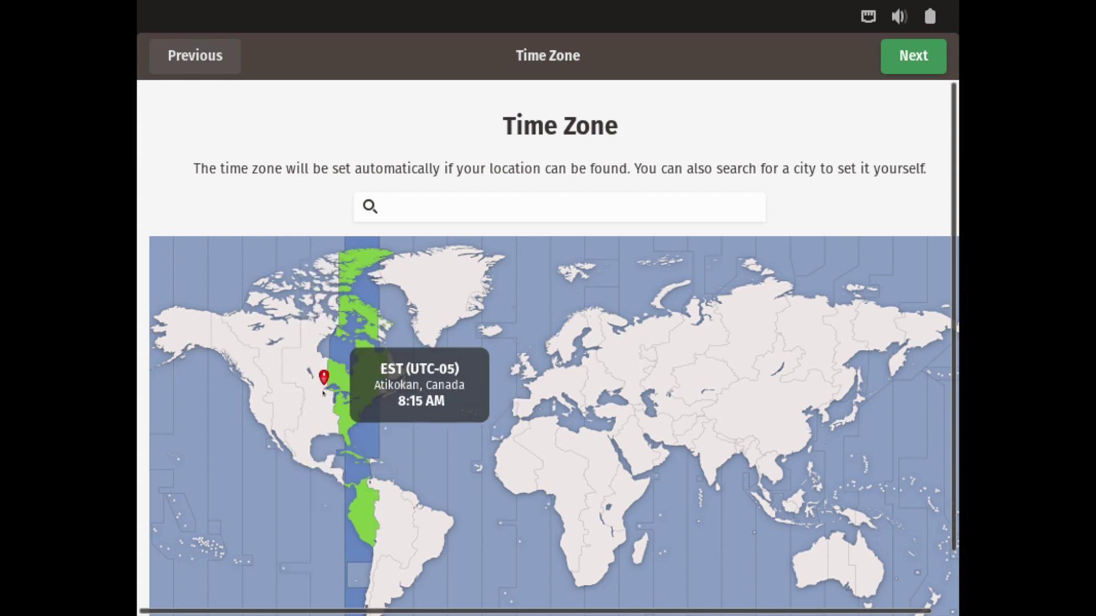
{"action": "left_click", "coordinate": [342, 415]}
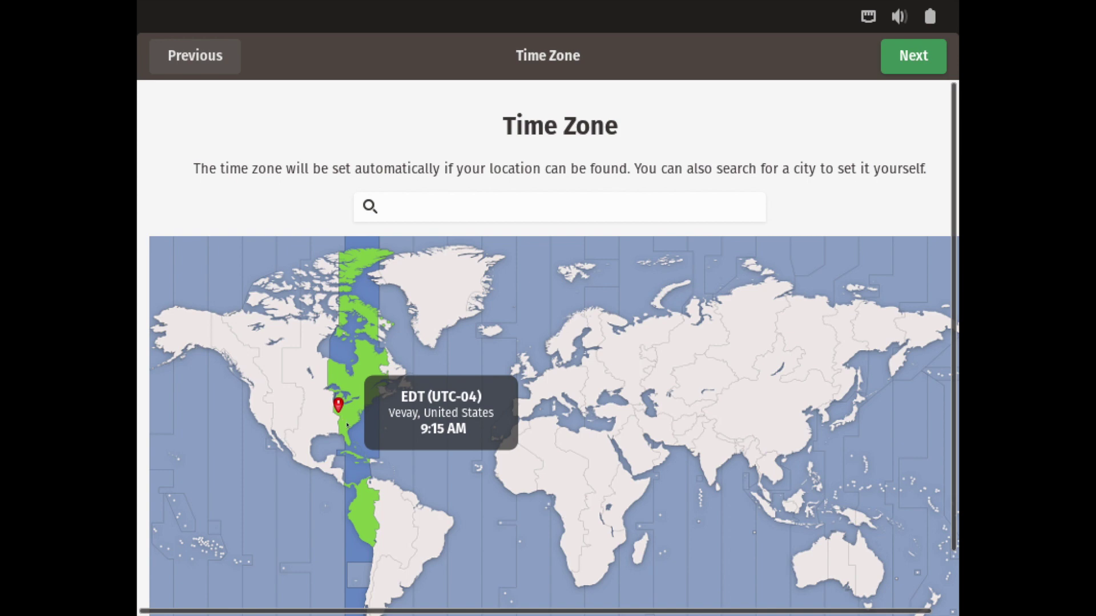
{"action": "left_click", "coordinate": [346, 427]}
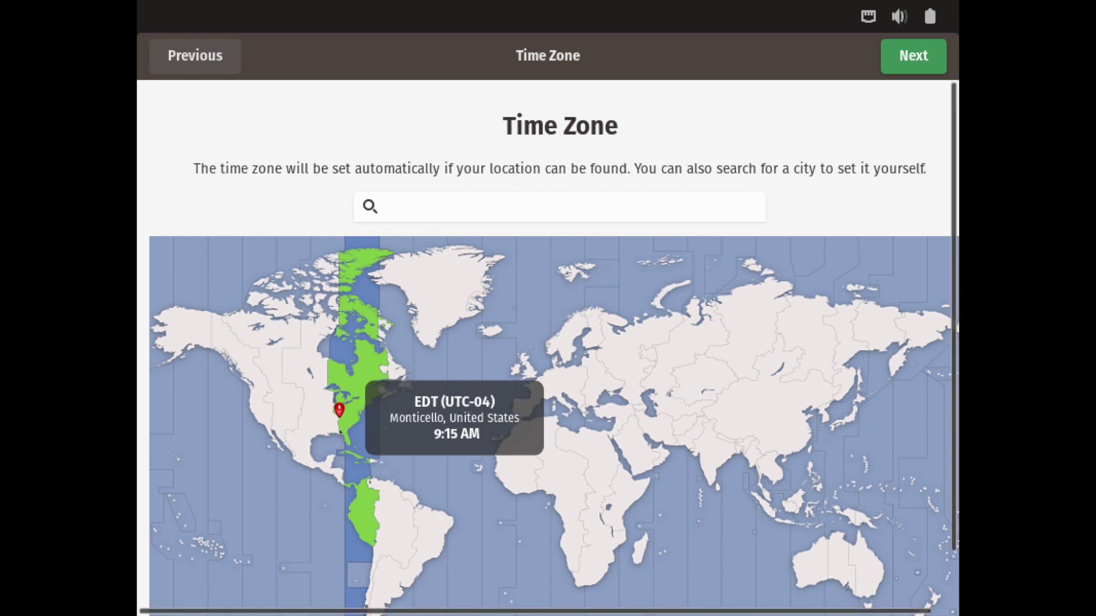
{"action": "left_click", "coordinate": [314, 433]}
{"action": "left_click", "coordinate": [288, 422]}
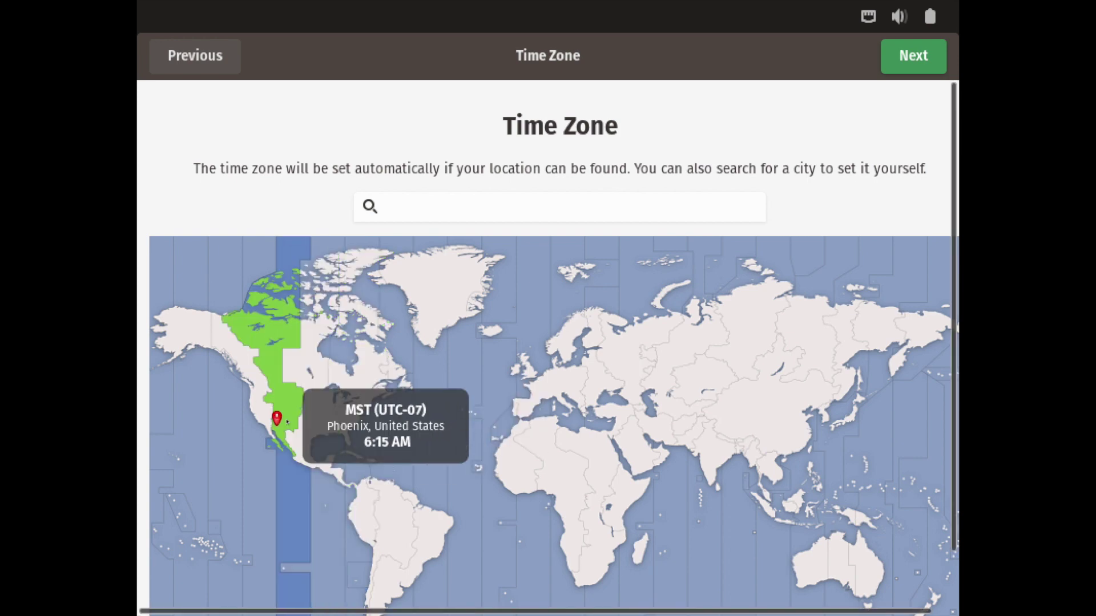
{"action": "left_click", "coordinate": [913, 57]}
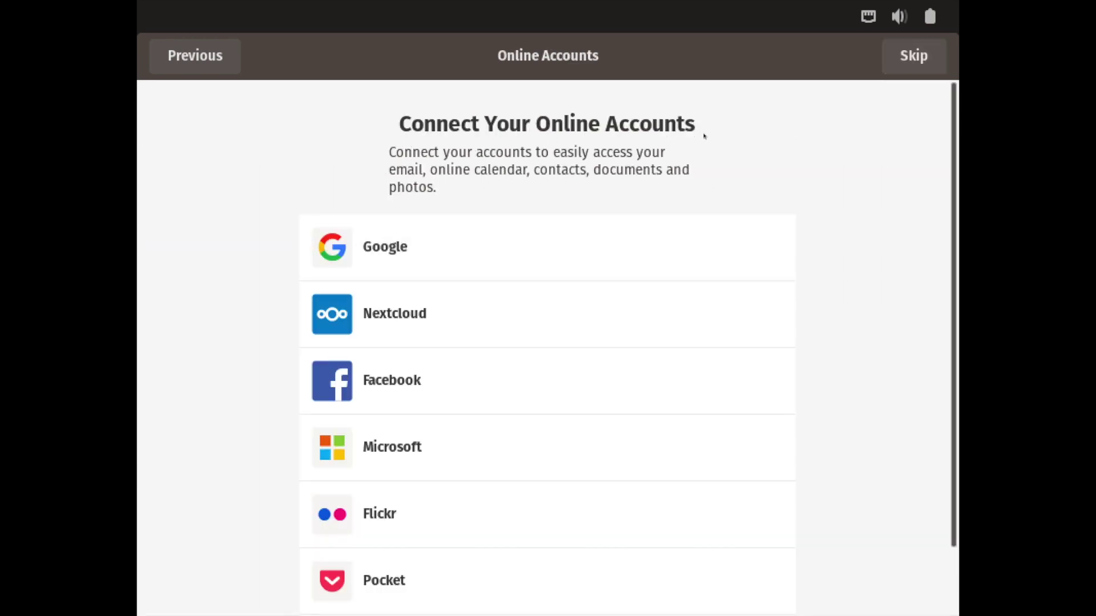
- Skip online accounts and enter the new user's full name and username
{"action": "left_click", "coordinate": [896, 76]}
{"action": "type", "text": "s"}
{"action": "key", "text": "BackSpace"}
{"action": "type", "text": "savvynik"}
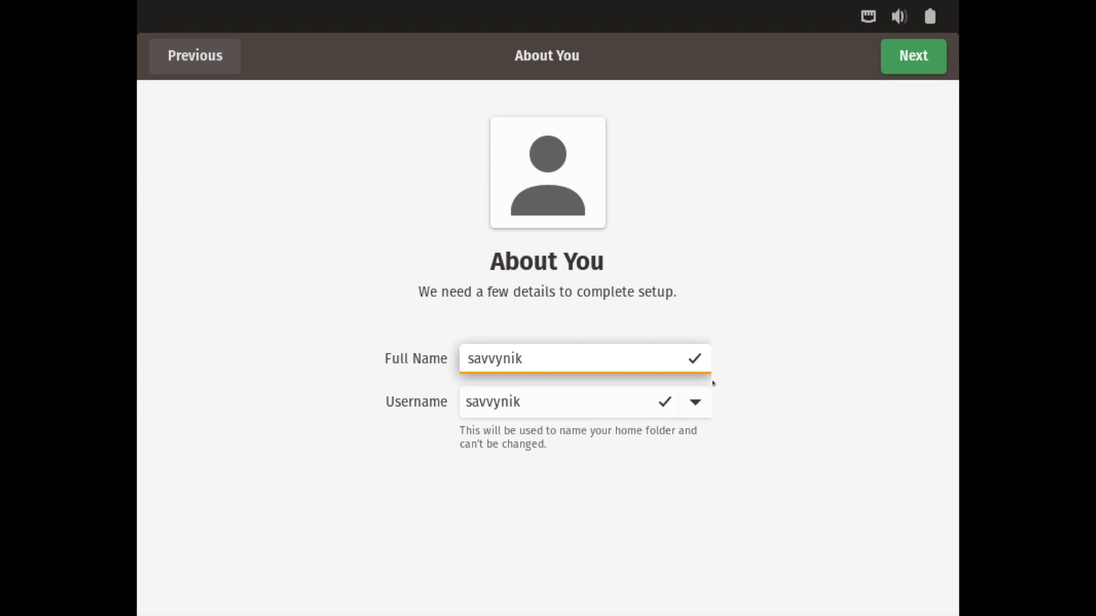
{"action": "left_click", "coordinate": [911, 73]}
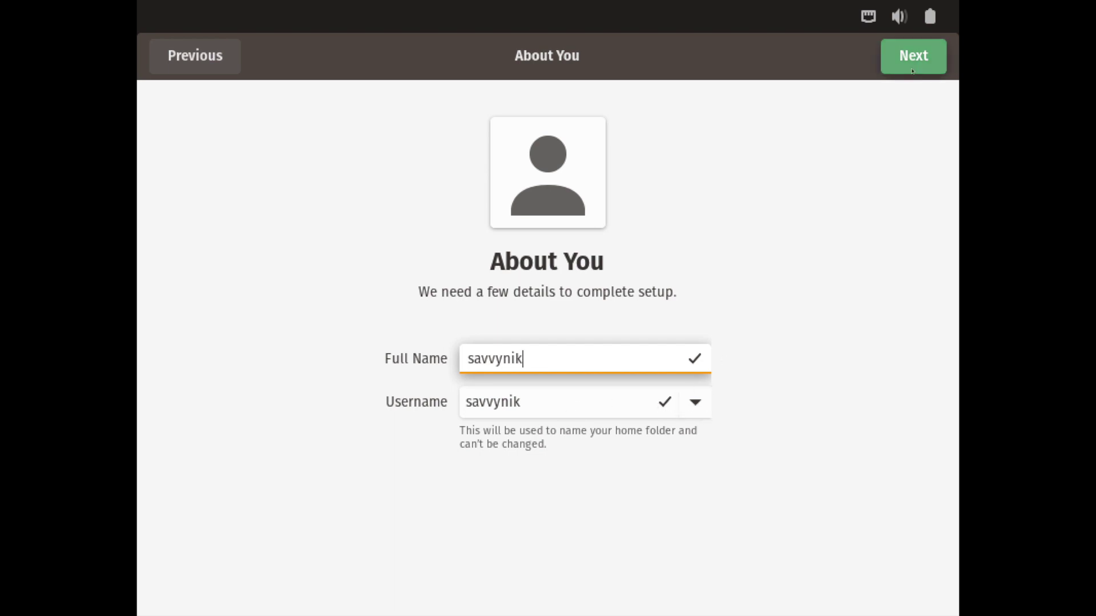
- Enter and confirm the account password to reach the ready-to-go page
{"action": "type", "text": "password"}
{"action": "key", "text": "Tab"}
{"action": "type", "text": "password"}
{"action": "key", "text": "Tab"}
{"action": "key", "text": "Tab"}
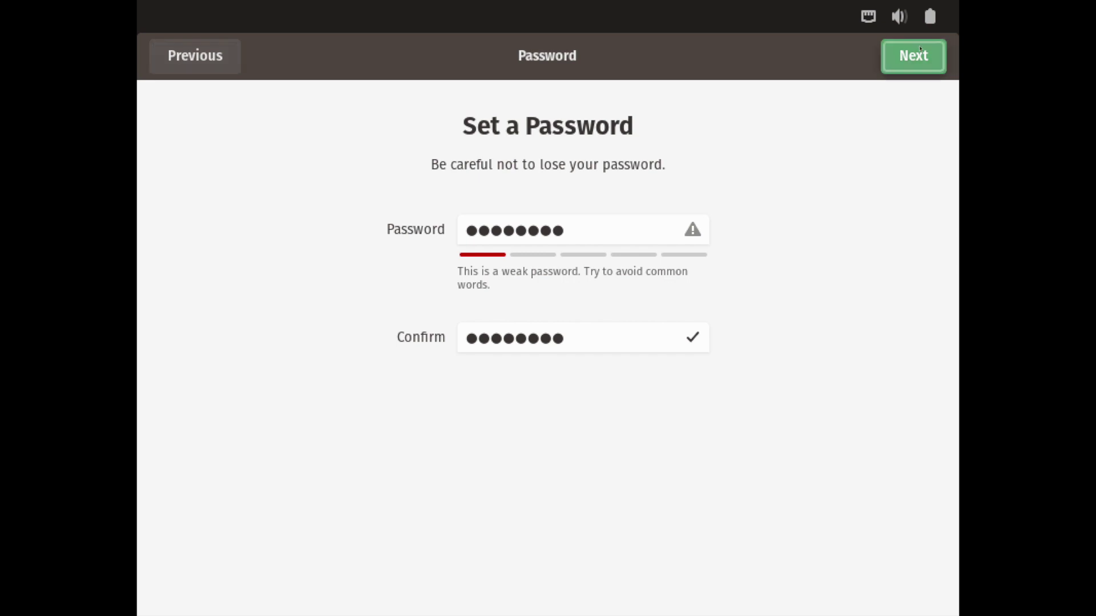
{"action": "key", "text": "Return"}
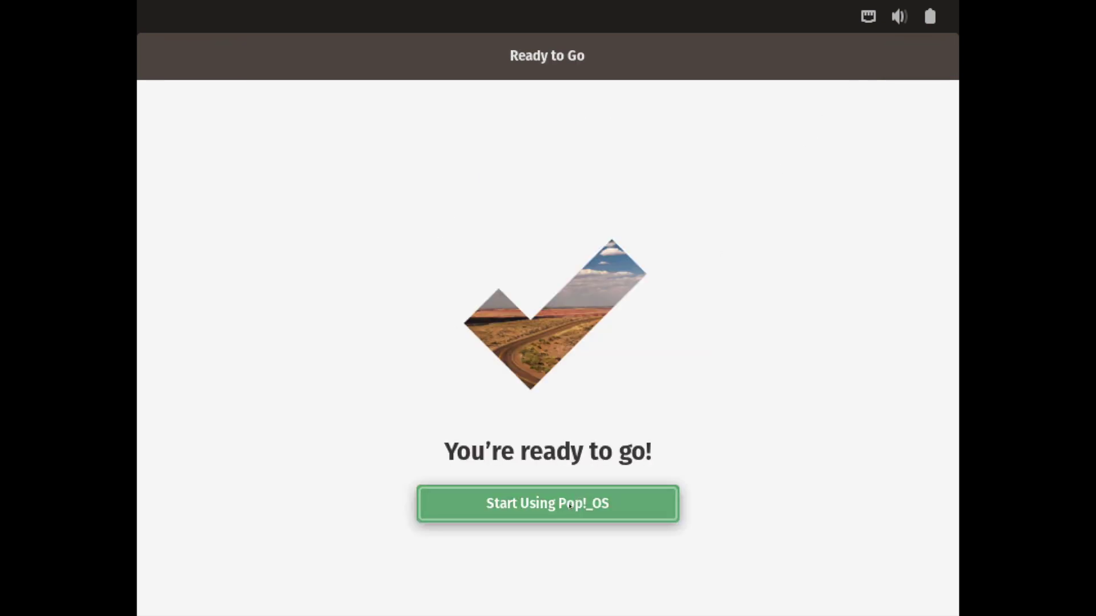
- Finish setup with Start Using Pop!_OS and sign in as the new user with the account password
{"action": "left_click", "coordinate": [563, 513]}
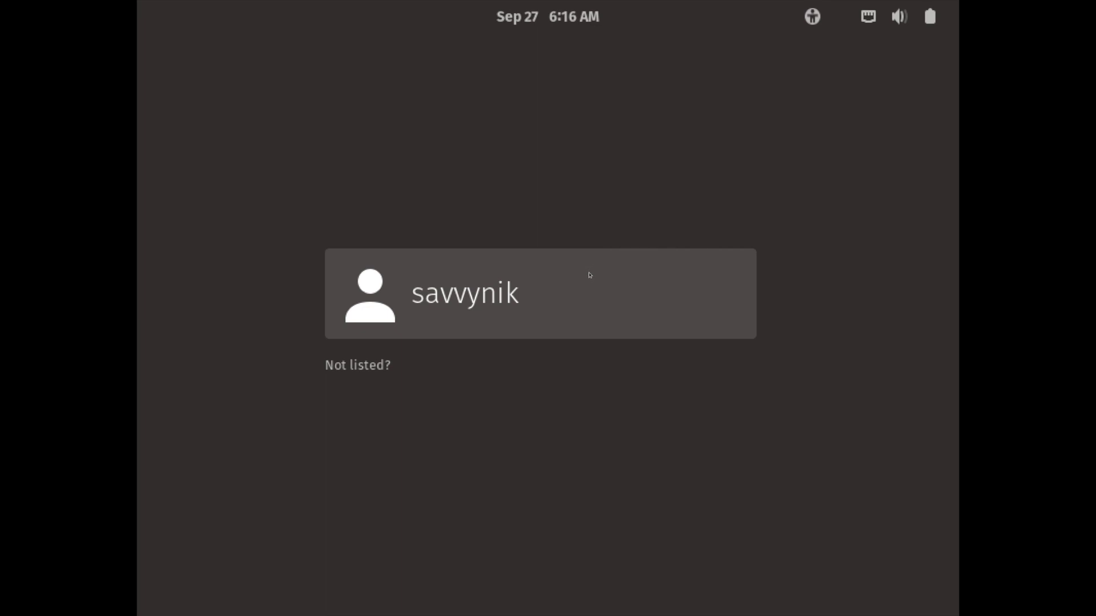
{"action": "left_click", "coordinate": [591, 273]}
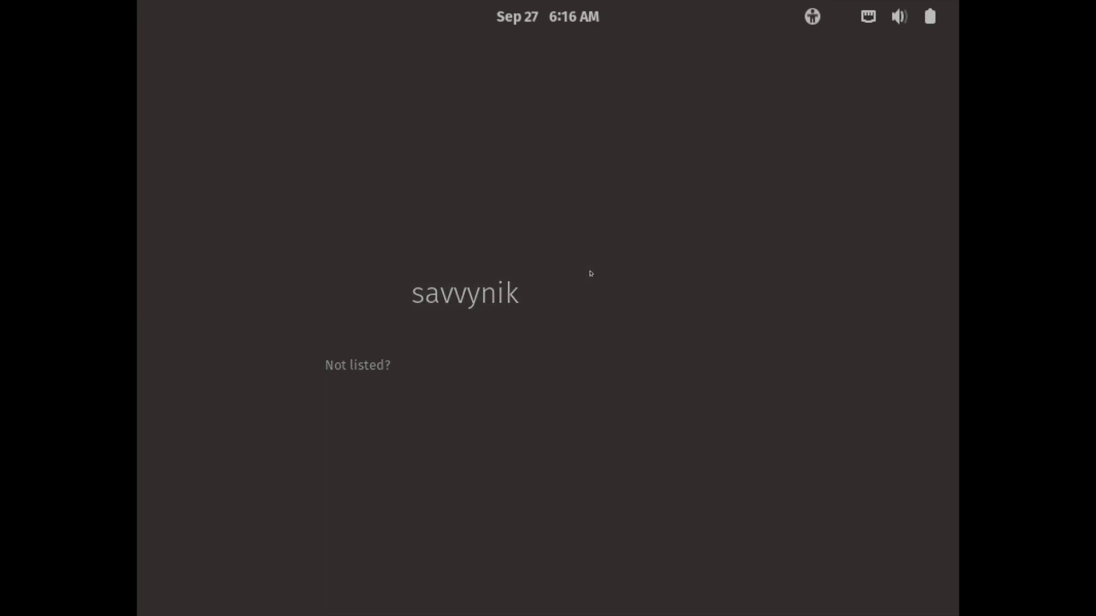
{"action": "type", "text": "********"}
{"action": "key", "text": "Return"}
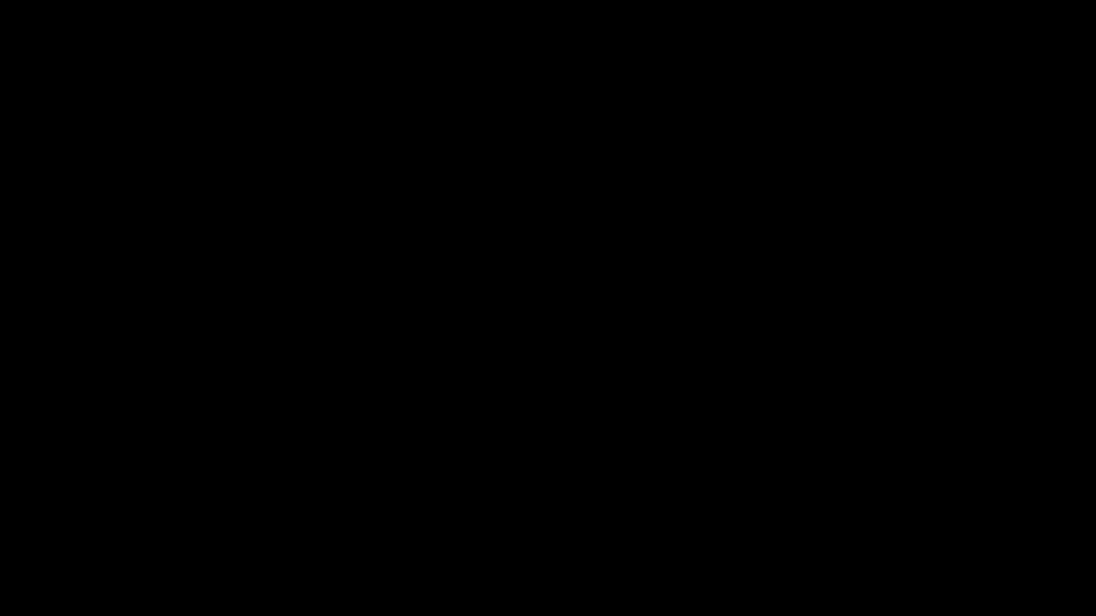
{"action": "right_click", "coordinate": [628, 281]}
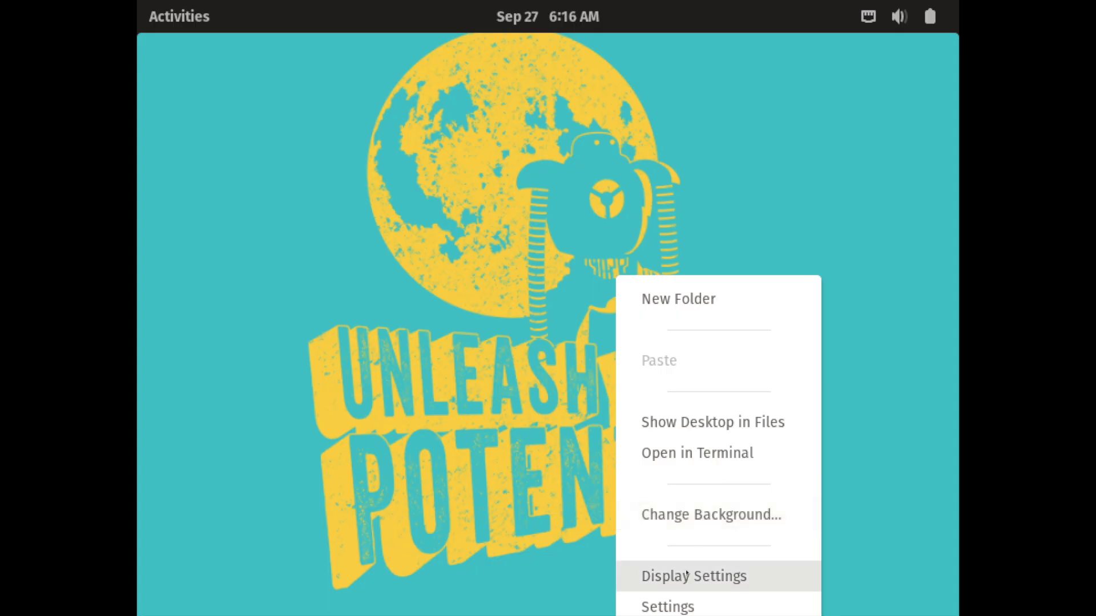
- Set the display resolution to 1400 × 1050 in Display Settings, then close Settings
{"action": "left_click", "coordinate": [696, 563]}
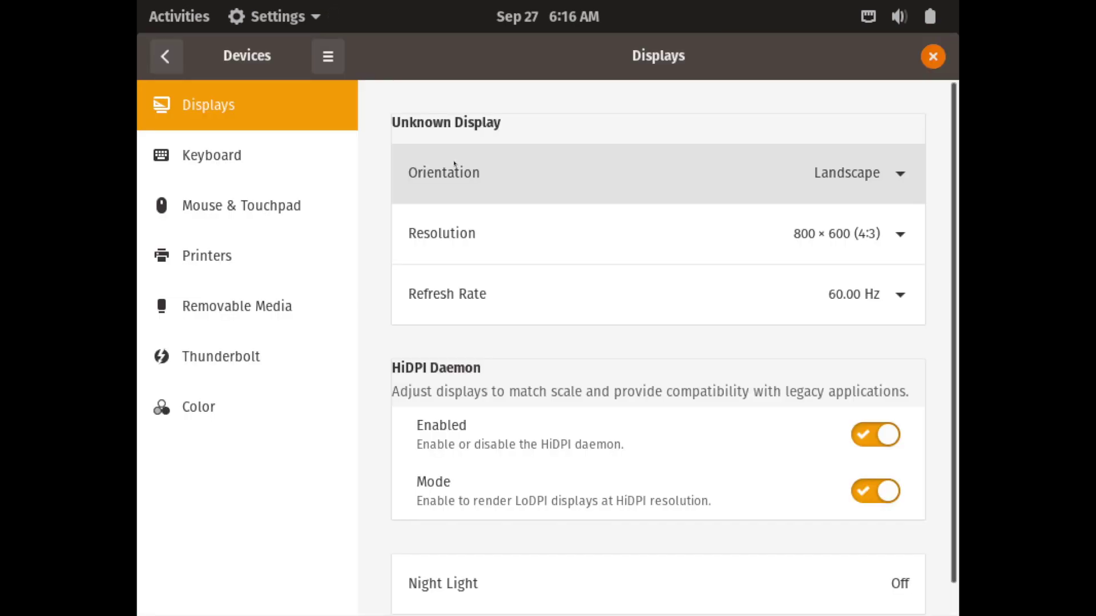
{"action": "left_click", "coordinate": [690, 233]}
{"action": "left_click", "coordinate": [702, 262]}
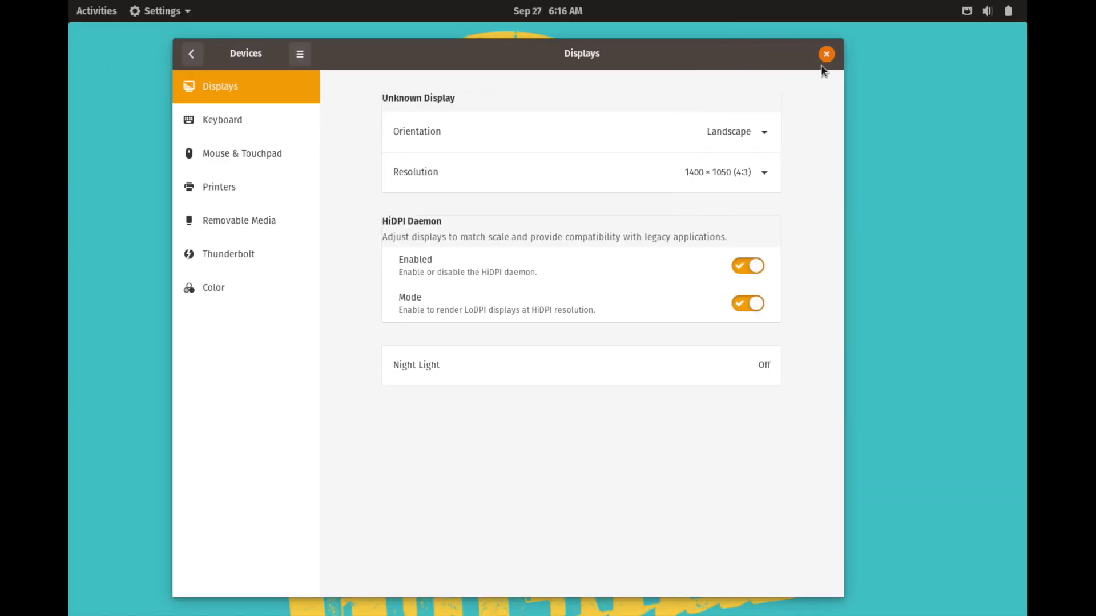
{"action": "left_click", "coordinate": [826, 54]}
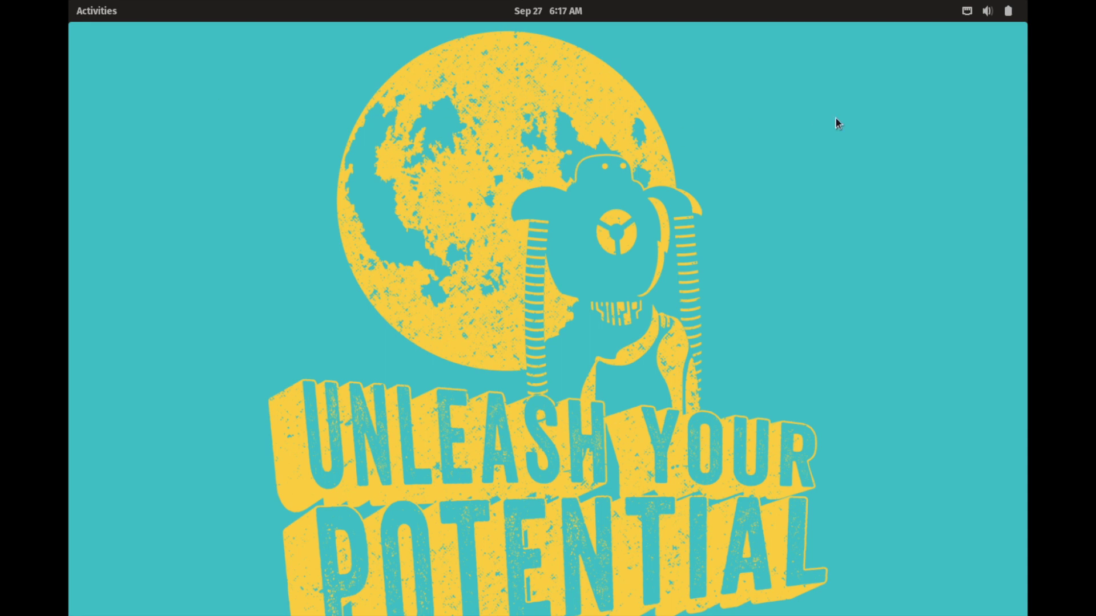
- Open the top-right system status menu and close it again
{"action": "left_click_drag", "start_coordinate": [710, 146], "coordinate": [753, 147]}
{"action": "left_click_drag", "start_coordinate": [636, 63], "coordinate": [449, 332]}
{"action": "left_click", "coordinate": [1001, 15]}
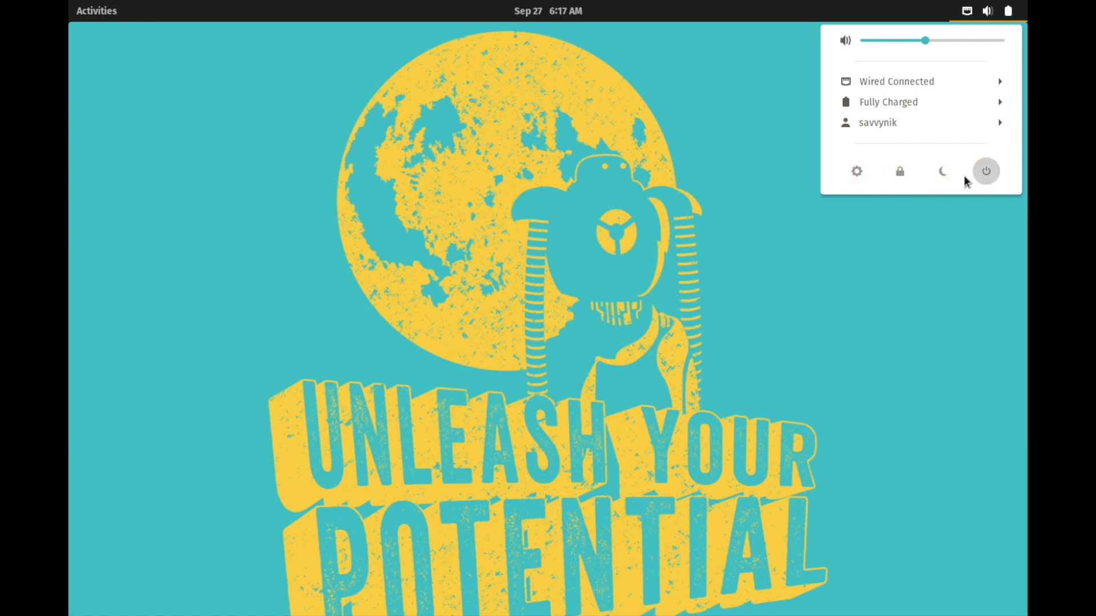
{"action": "left_click", "coordinate": [718, 134]}
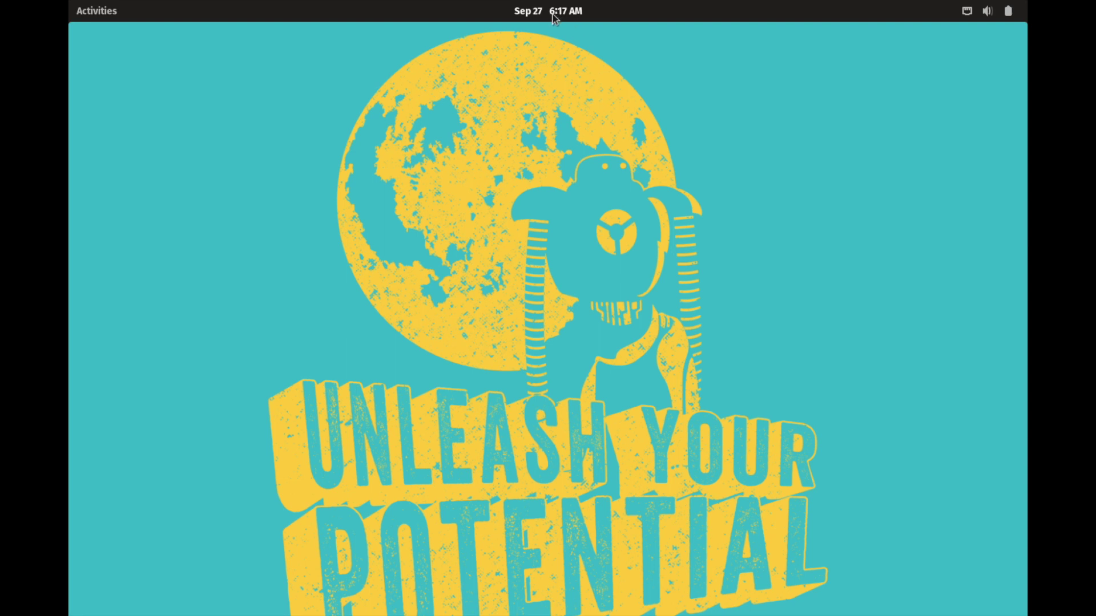
- Dismiss the Updates Available notification and open the Activities overview
{"action": "mouse_move", "coordinate": [448, 36]}
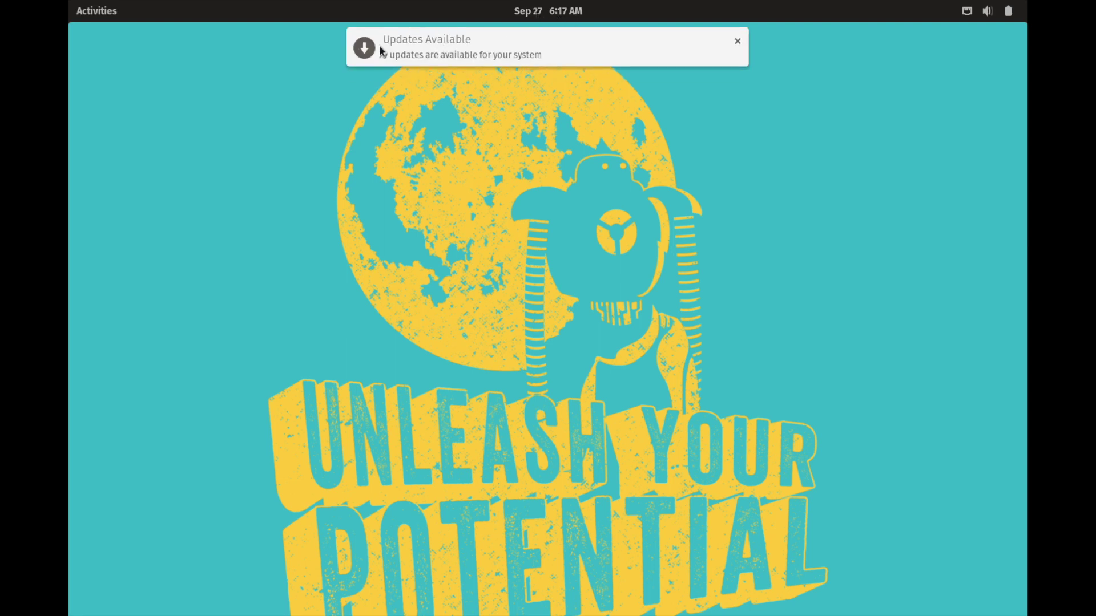
{"action": "left_click", "coordinate": [738, 42]}
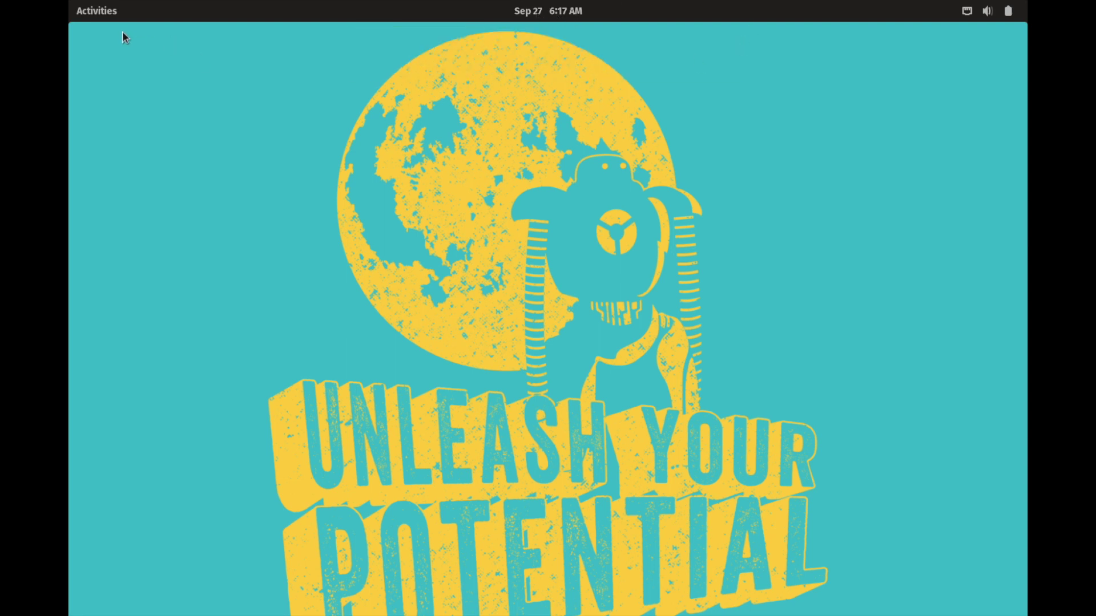
{"action": "left_click", "coordinate": [111, 17]}
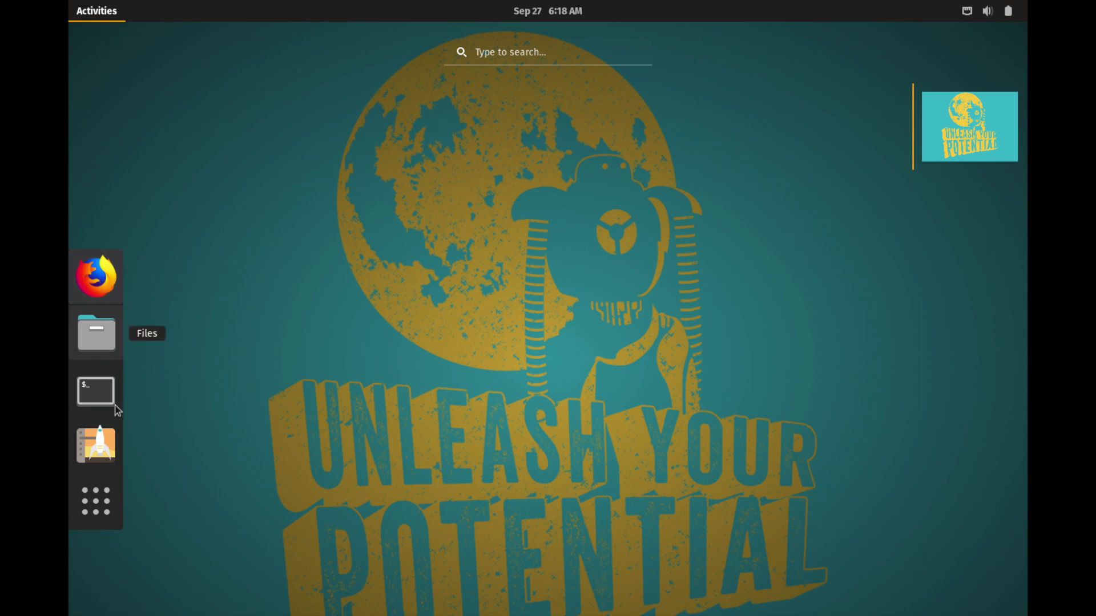
- Launch Files from the full applications grid via Show Applications
{"action": "left_click", "coordinate": [100, 459]}
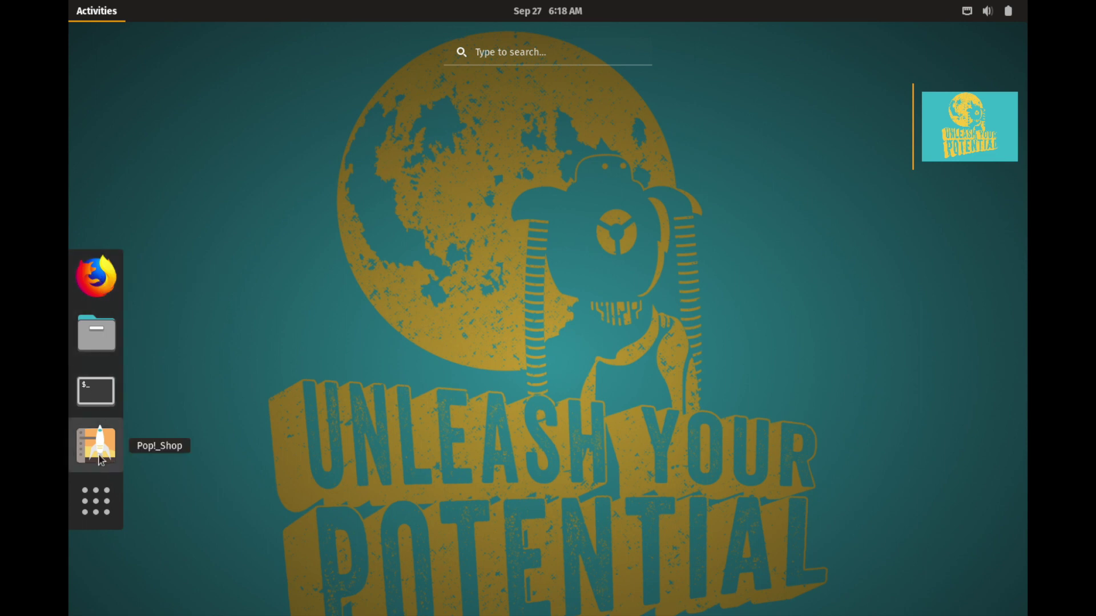
{"action": "left_click", "coordinate": [105, 503]}
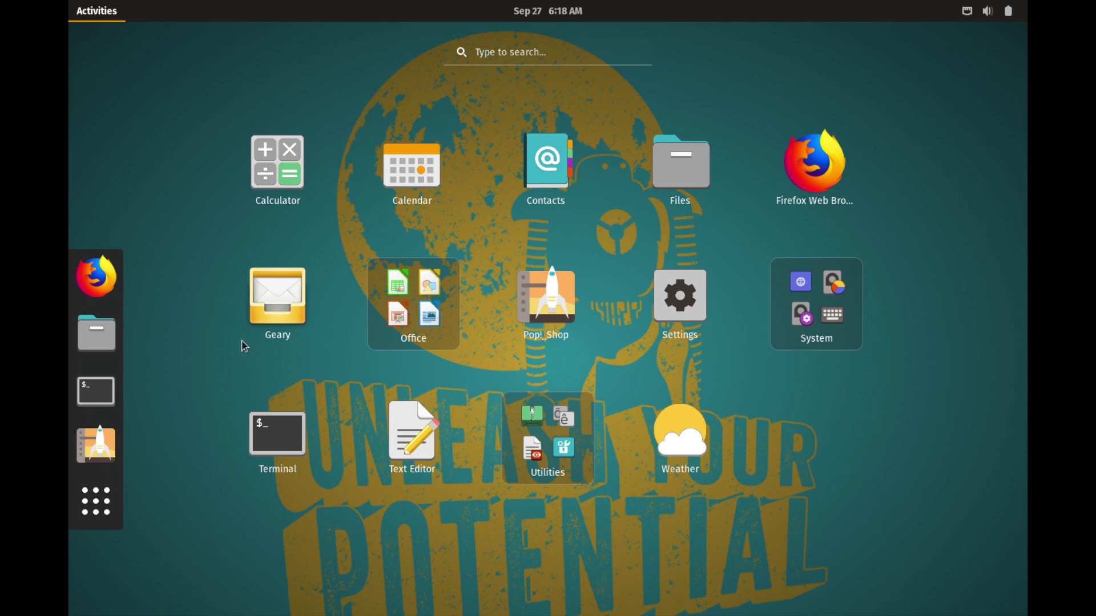
{"action": "left_click", "coordinate": [97, 334]}
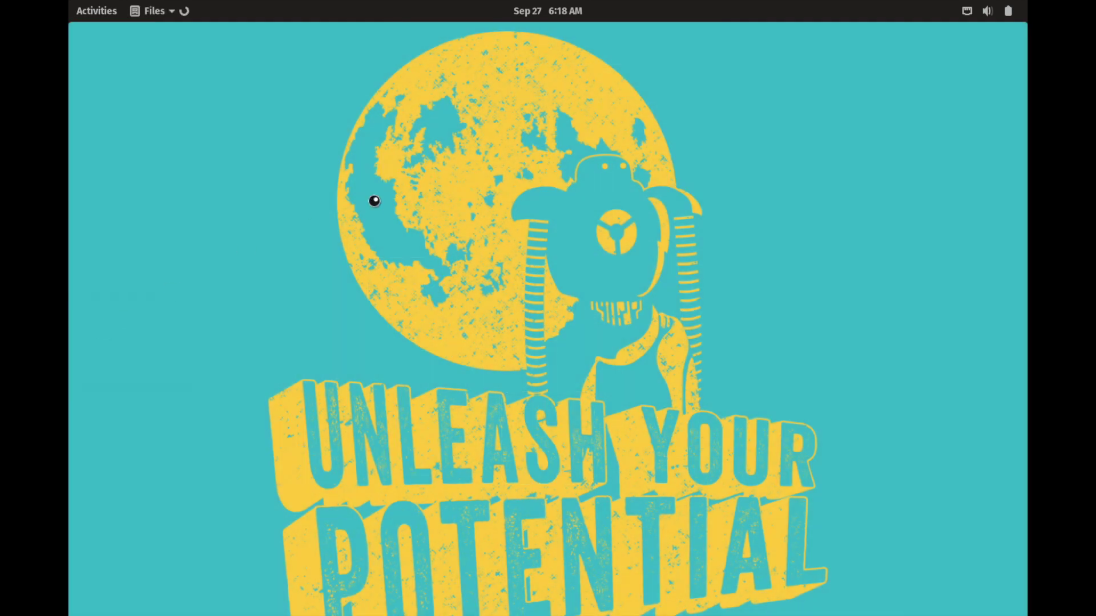